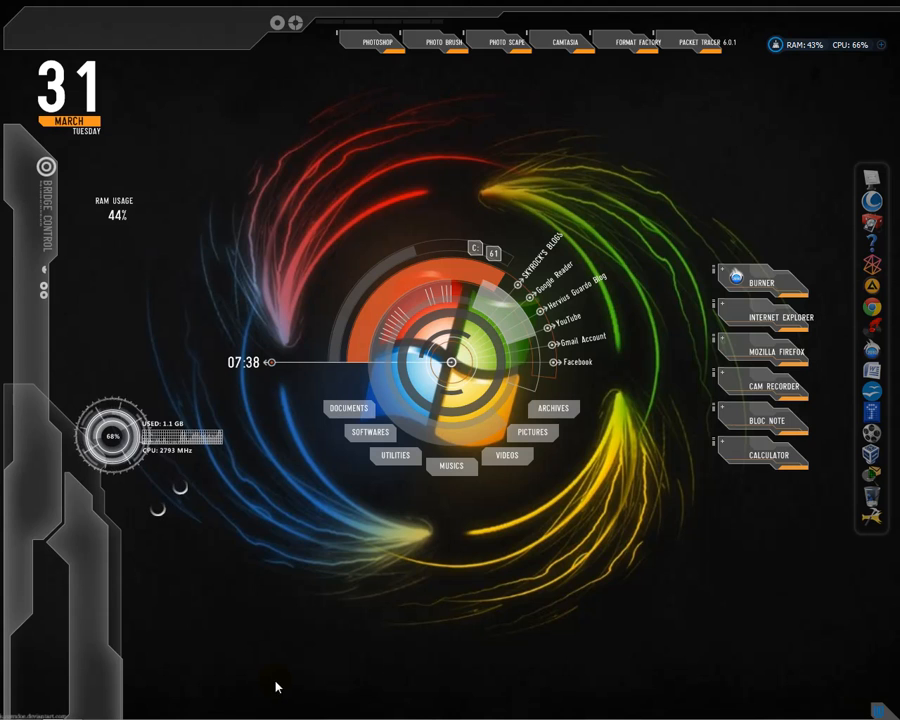
# Step: Launch the TrueCryptSetup-7.1a installer from the UTILITIES (G:) drive
pyautogui.moveTo(120, 715)
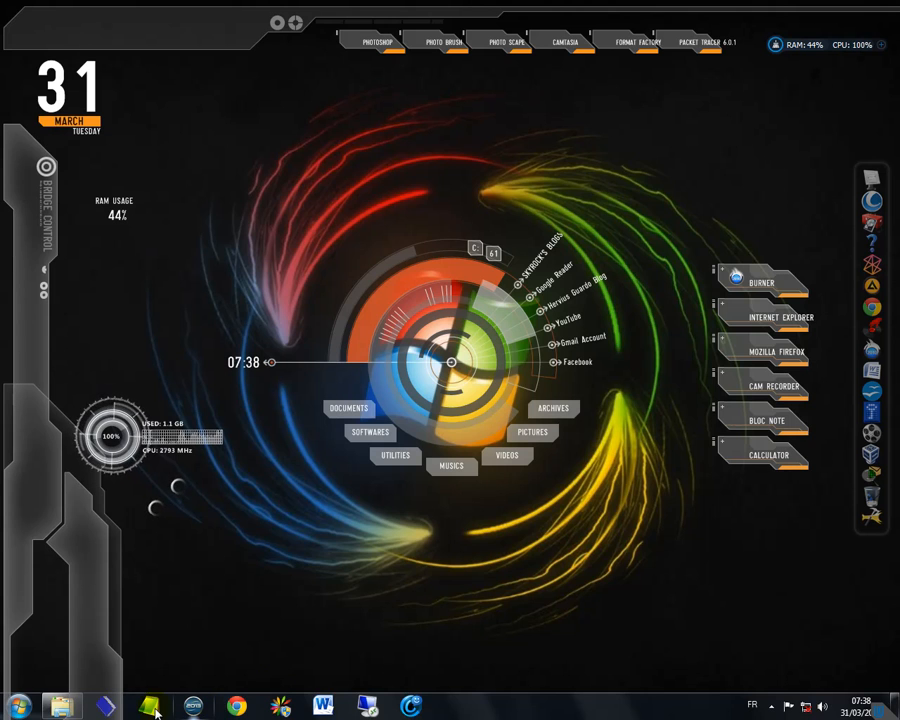
pyautogui.click(72, 712)
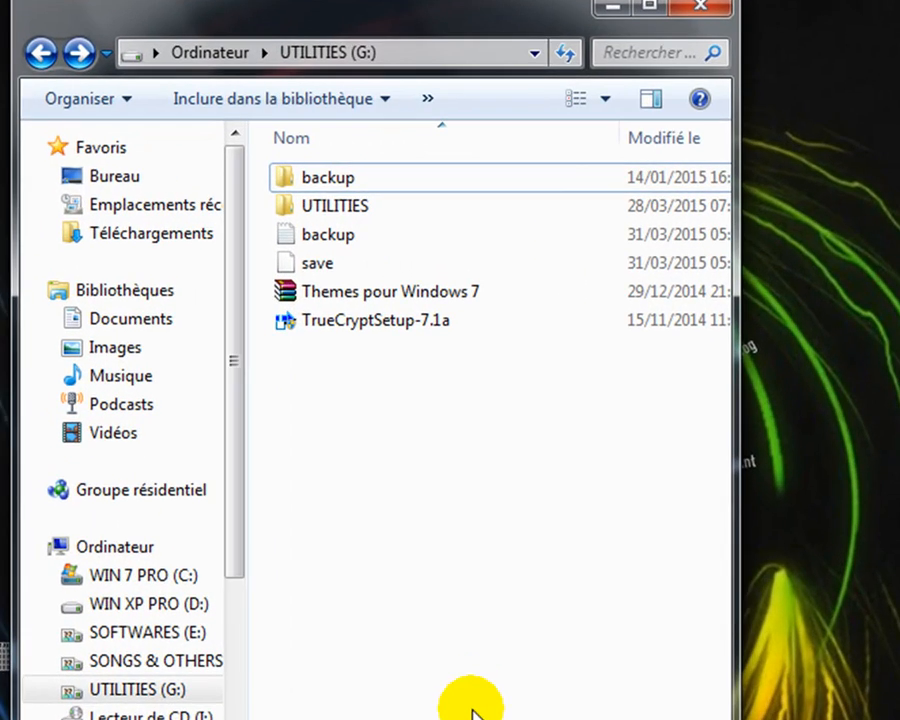
pyautogui.click(352, 322)
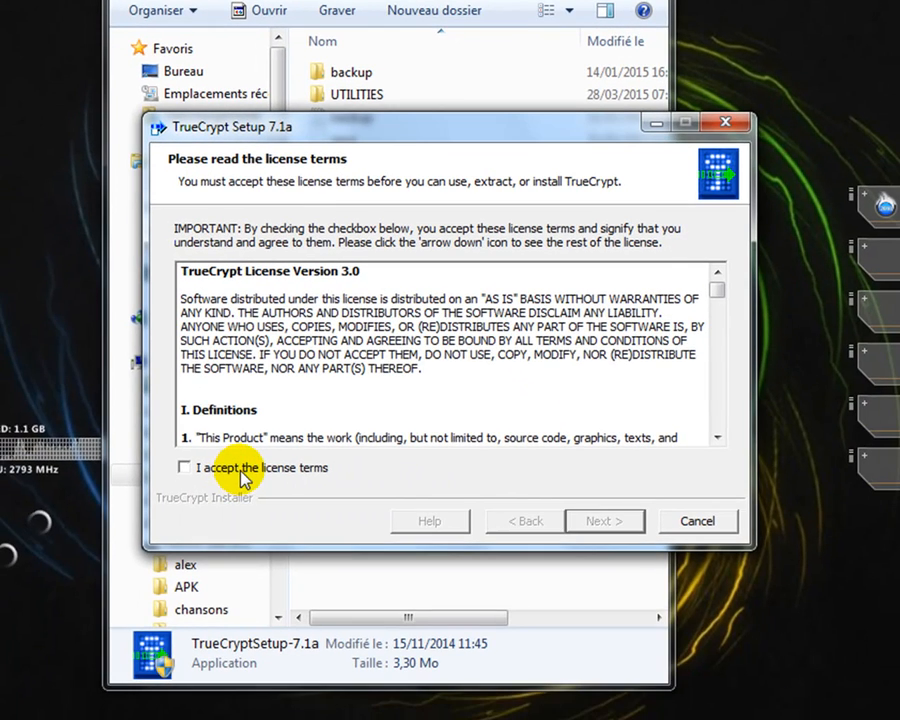
# Step: Accept the license terms, install TrueCrypt 7.1a with the default setup options in C:\Program Files\TrueCrypt\, and finish the setup
pyautogui.click(223, 545)
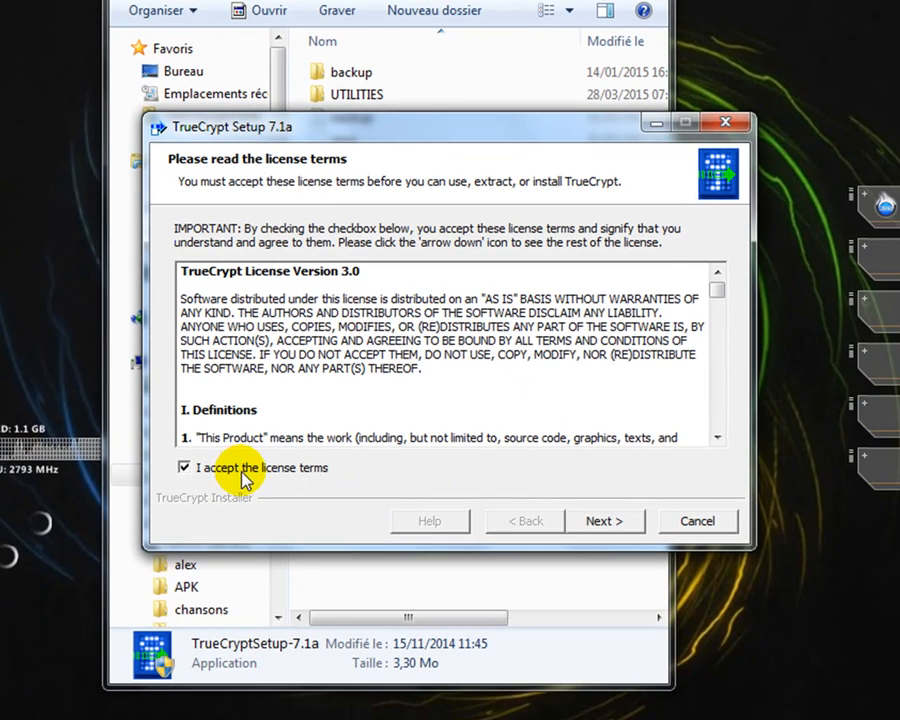
pyautogui.click(600, 531)
pyautogui.click(600, 521)
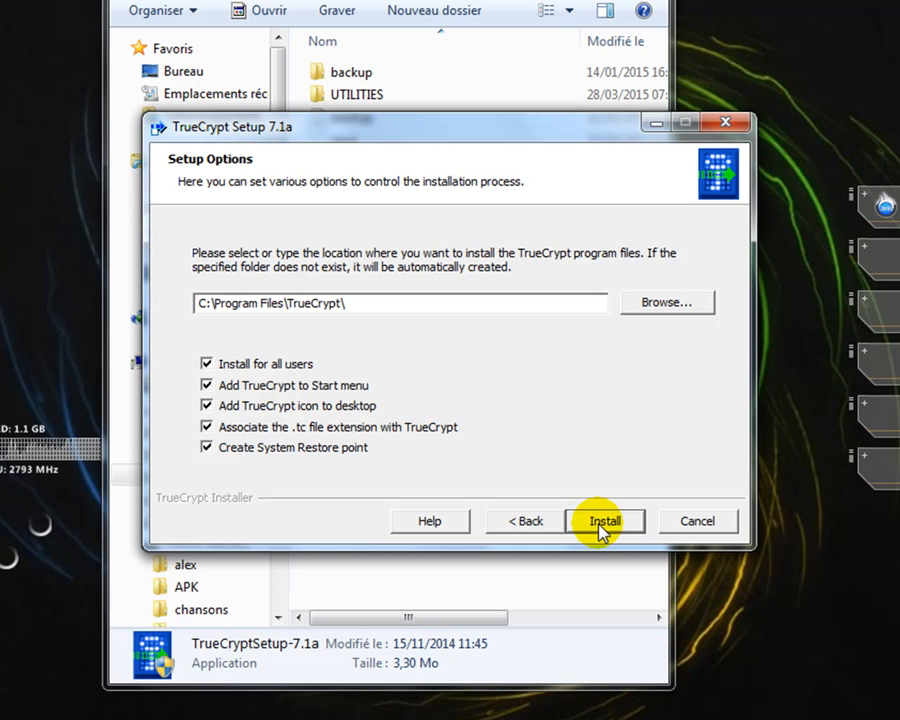
pyautogui.click(602, 525)
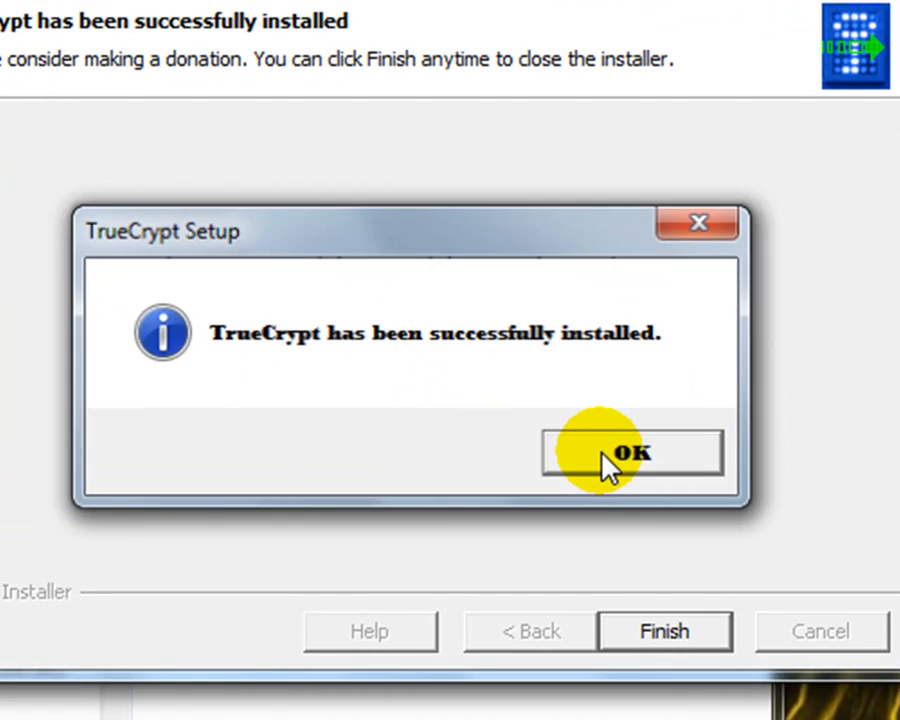
pyautogui.click(601, 449)
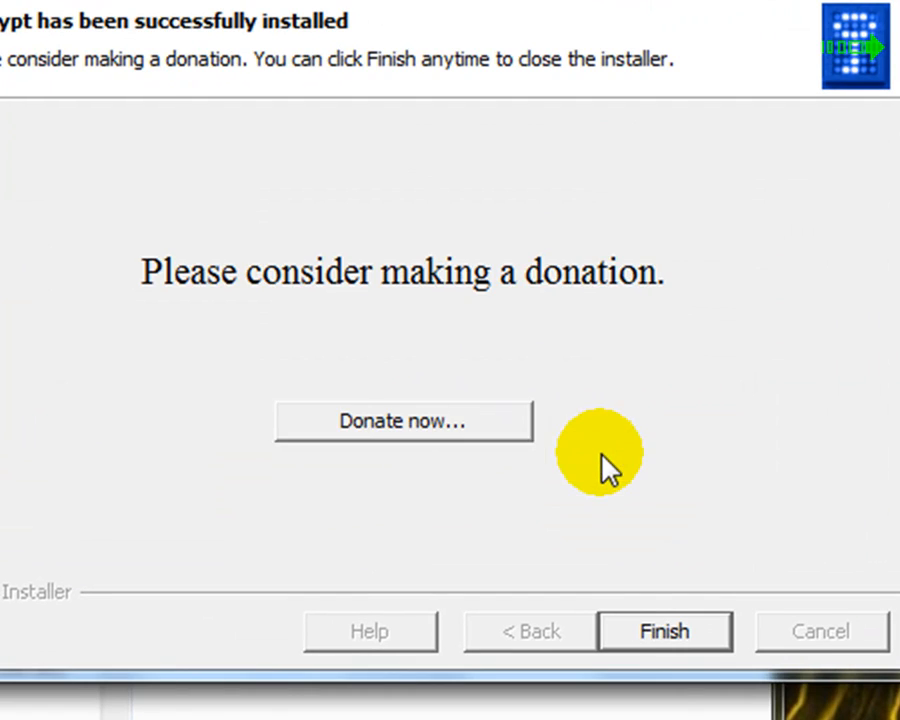
pyautogui.click(648, 630)
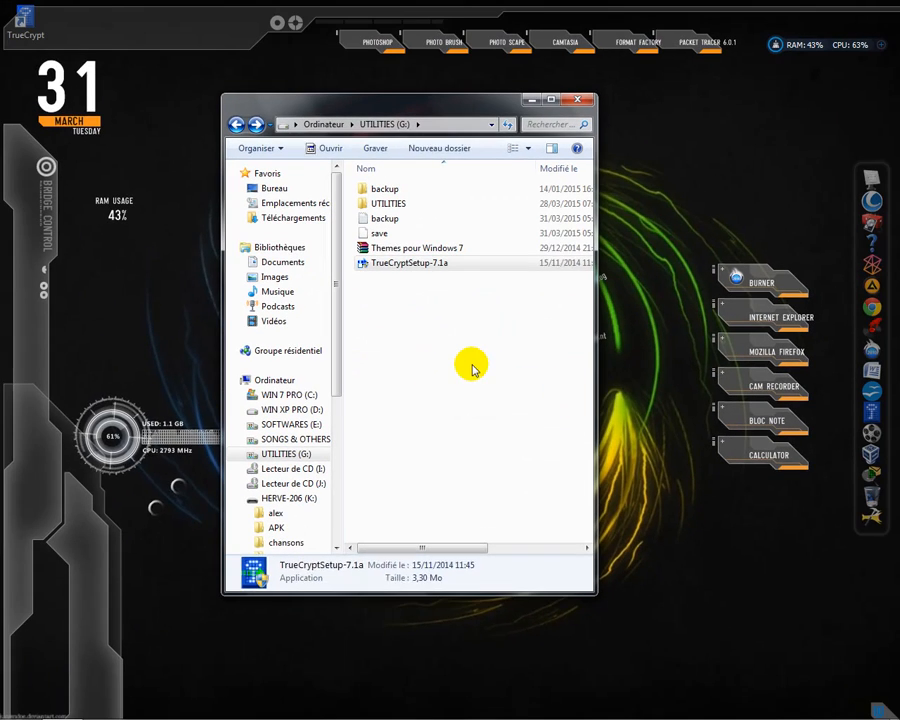
# Step: Clear the file window from the desktop, move the TrueCrypt shortcut near the desktop's centre, and launch TrueCrypt from it
pyautogui.click(452, 362)
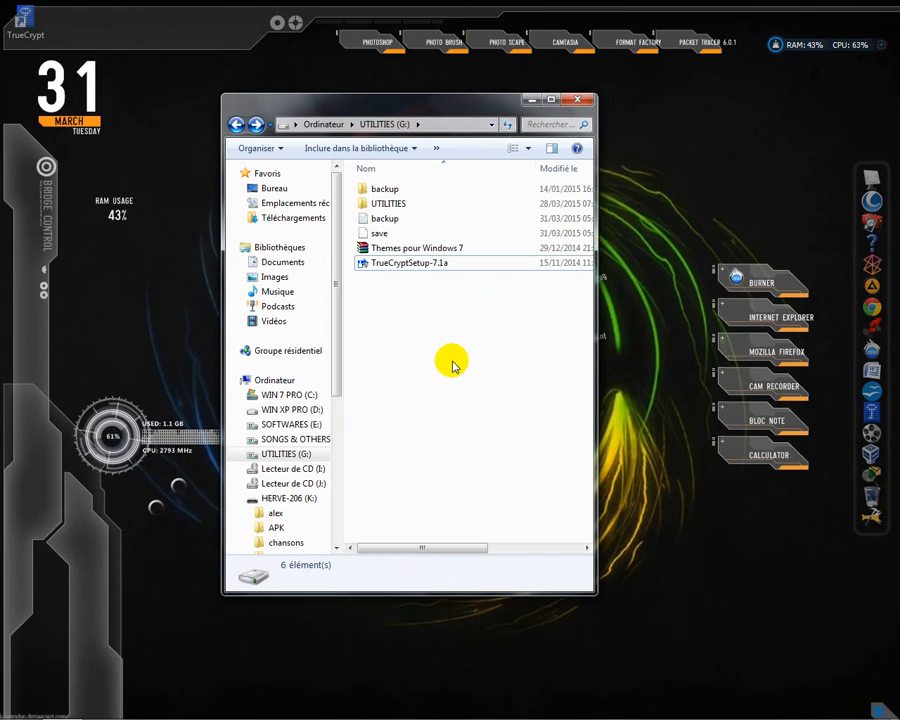
pyautogui.click(531, 101)
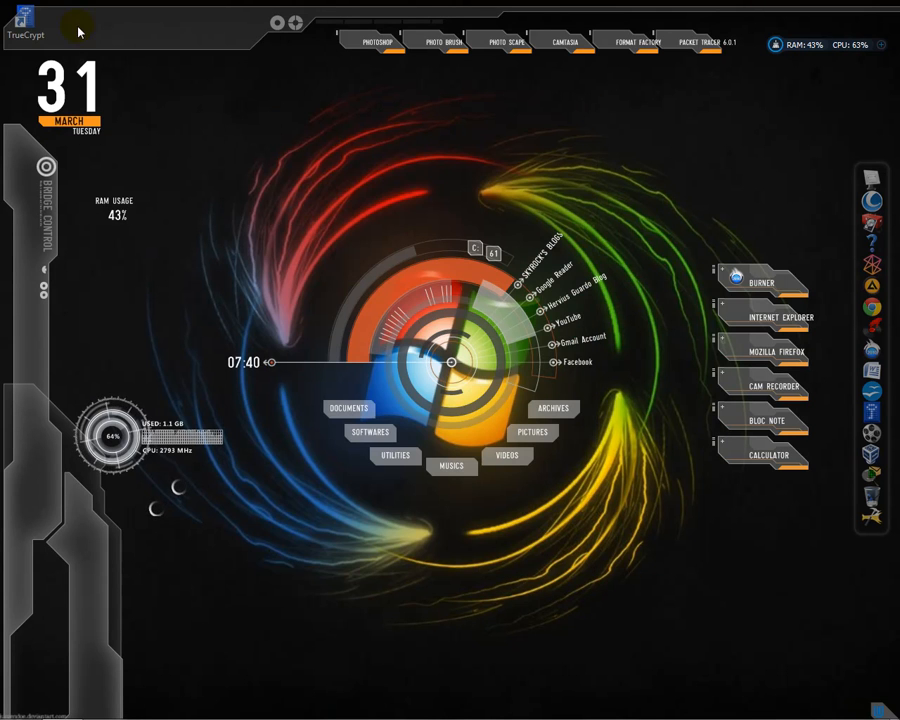
pyautogui.moveTo(22, 20); pyautogui.dragTo(344, 256)
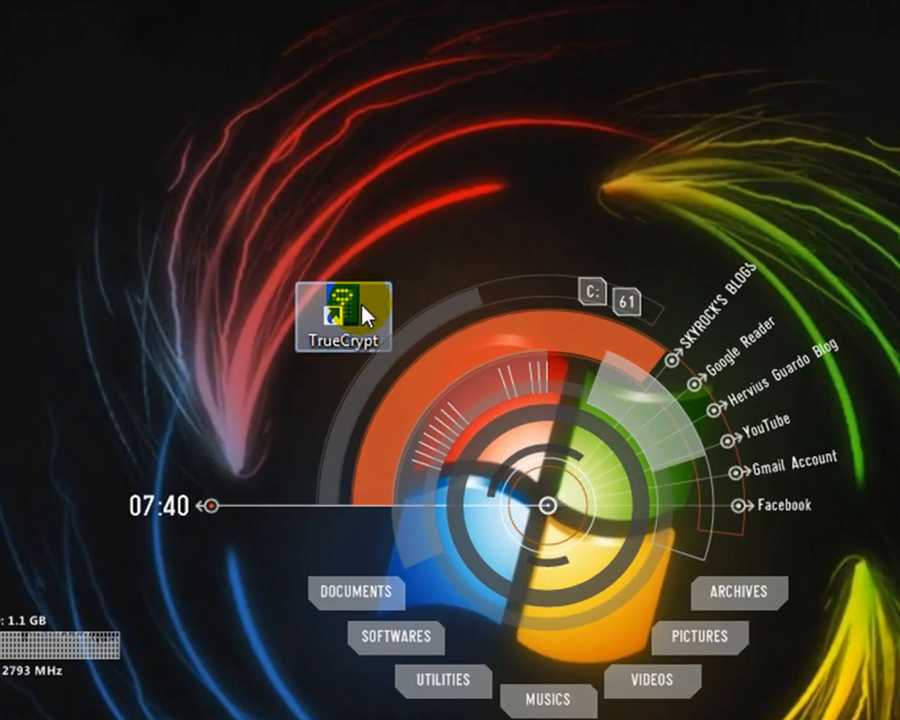
pyautogui.doubleClick(363, 310)
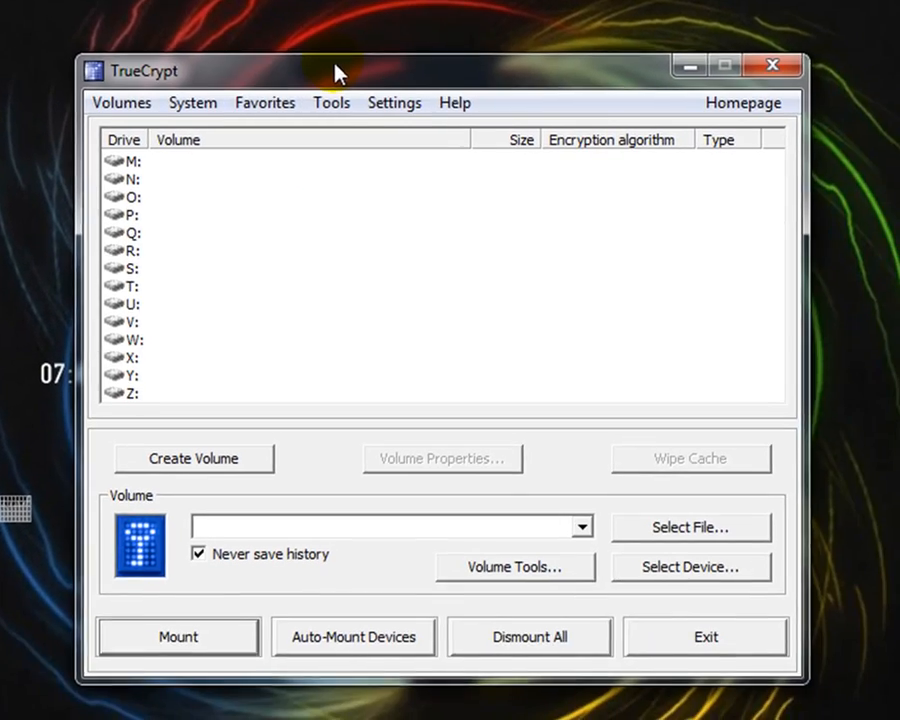
pyautogui.moveTo(336, 72); pyautogui.dragTo(340, 36)
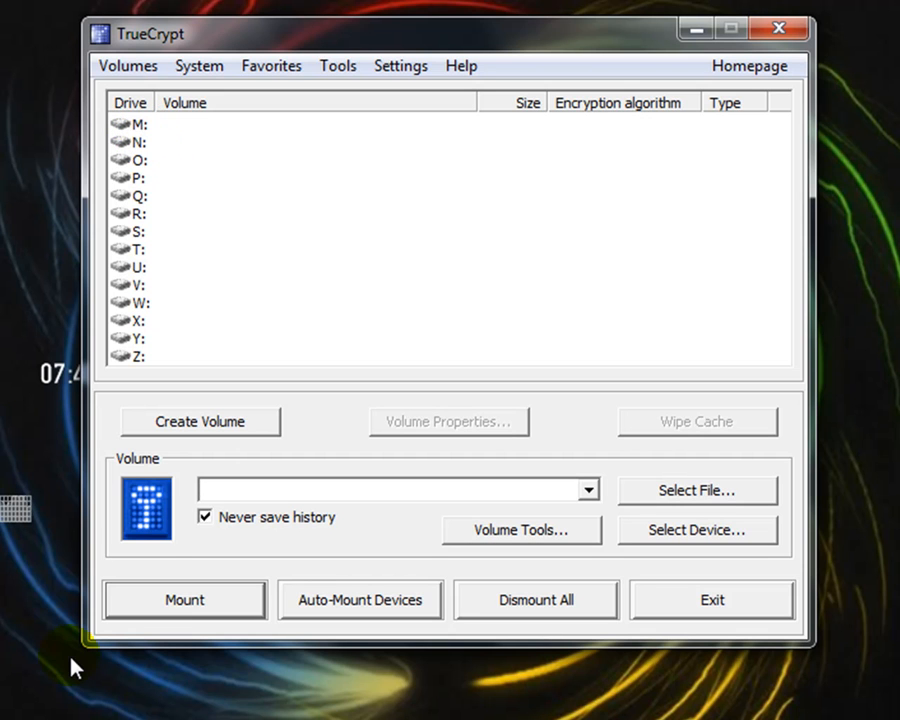
# Step: Examine the computer's drives and removable devices in Windows Explorer
pyautogui.press('super')
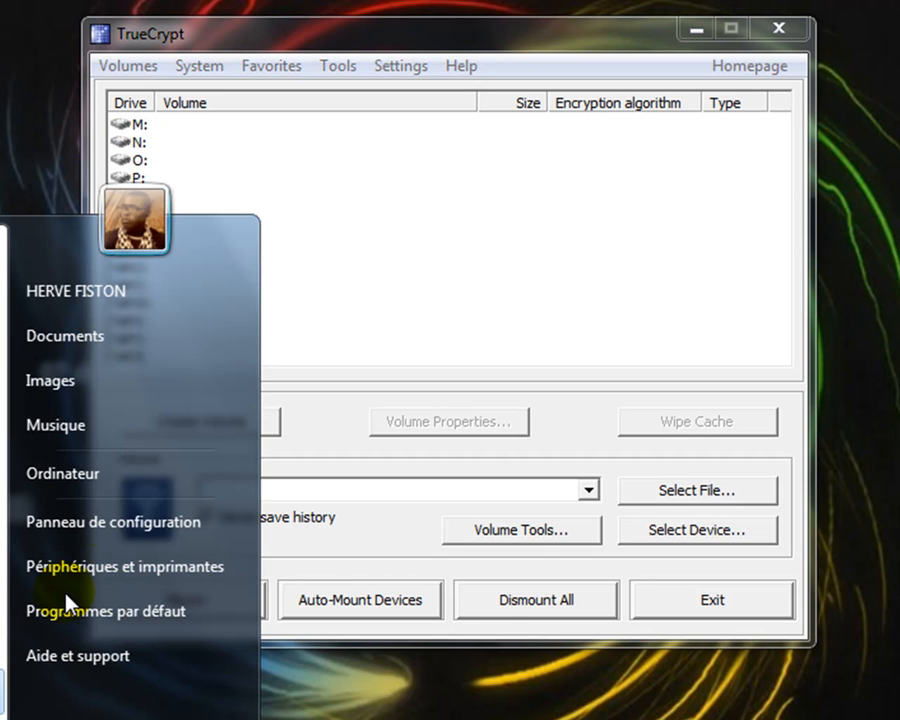
pyautogui.click(109, 486)
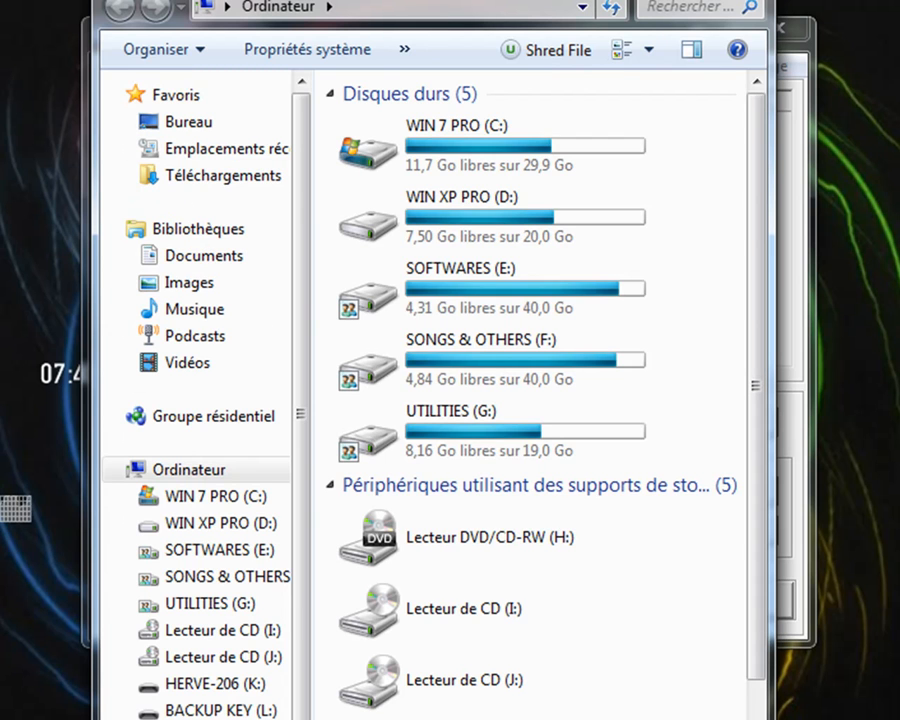
pyautogui.doubleClick(500, 0)
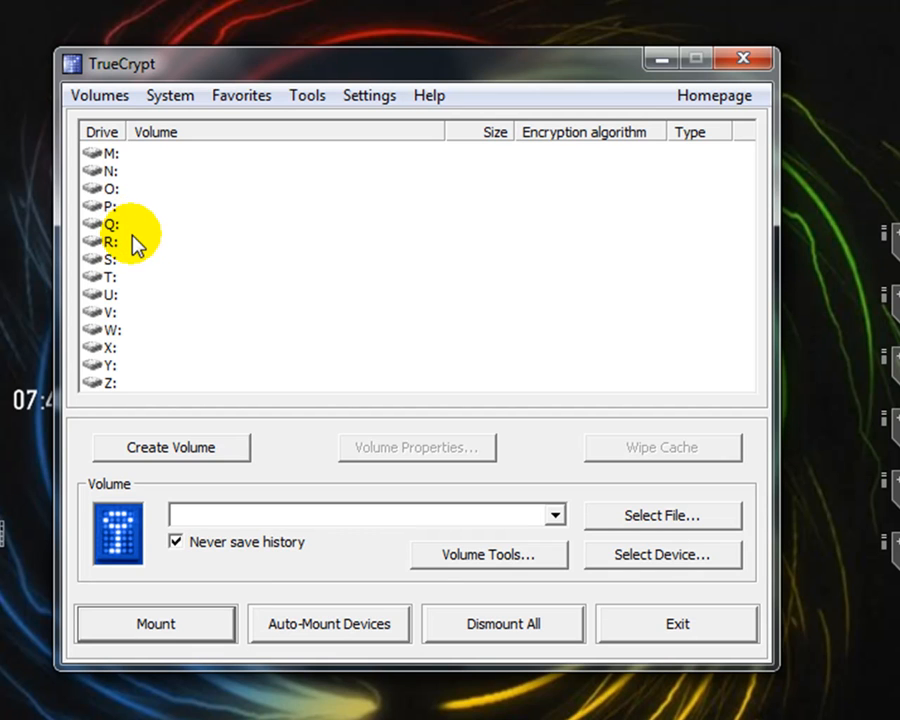
# Step: Start creating a volume in TrueCrypt as an encrypted file container of the standard TrueCrypt volume type
pyautogui.click(180, 450)
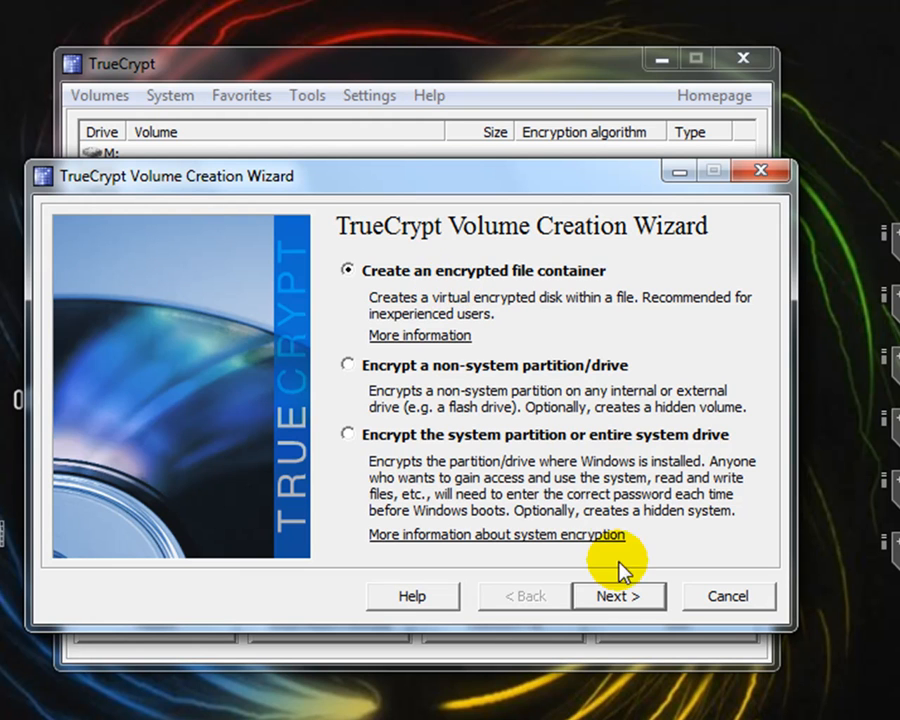
pyautogui.click(617, 600)
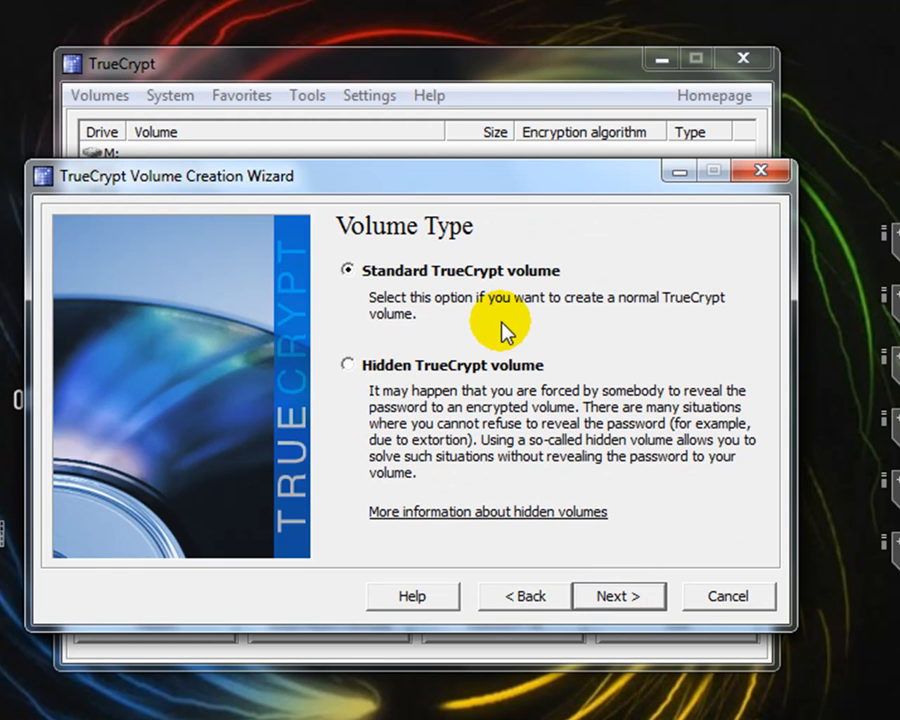
pyautogui.click(617, 598)
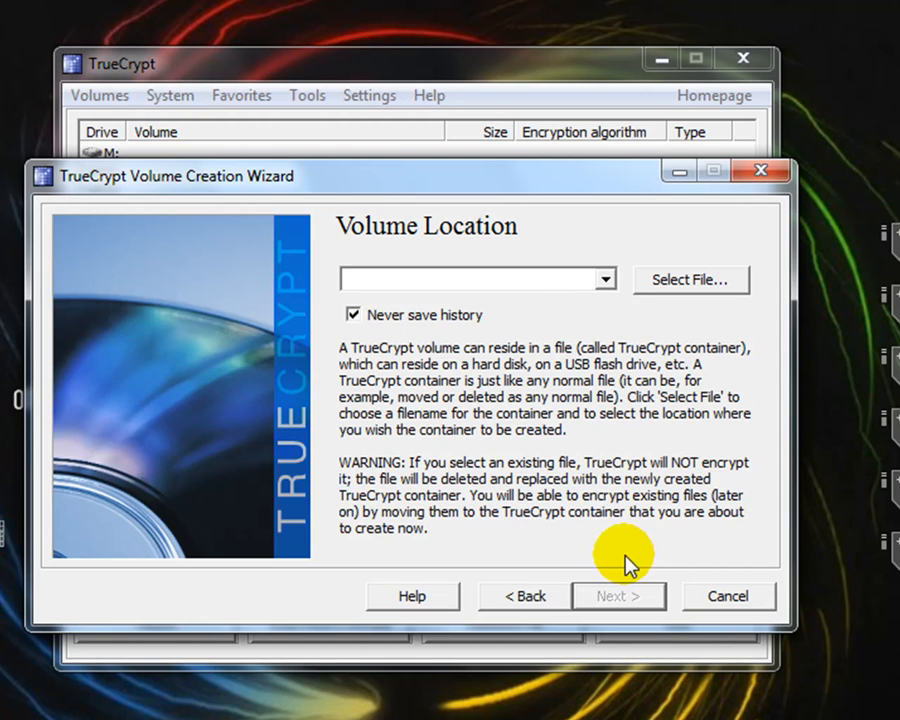
# Step: Switch to Windows Explorer and create an empty text document named truecrypt on the BACKUP KEY (L:) drive
pyautogui.press('super')
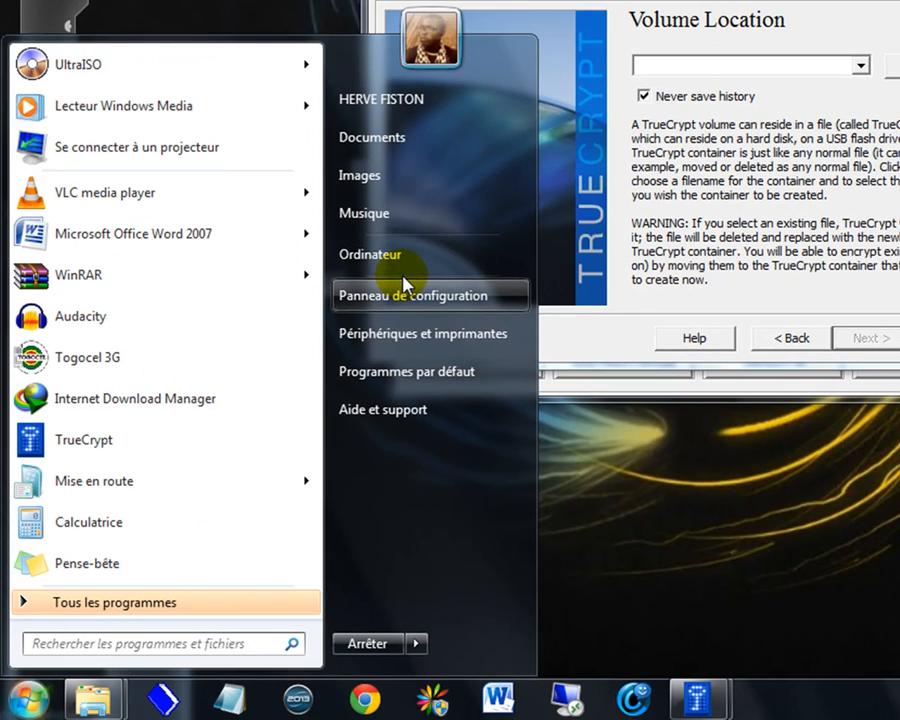
pyautogui.click(414, 264)
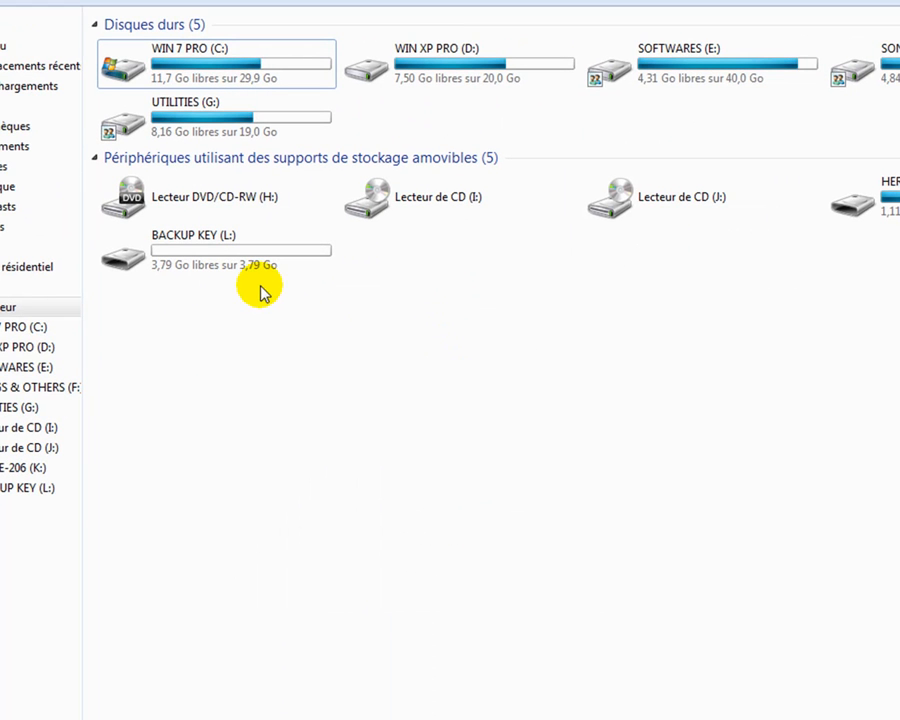
pyautogui.doubleClick(190, 259)
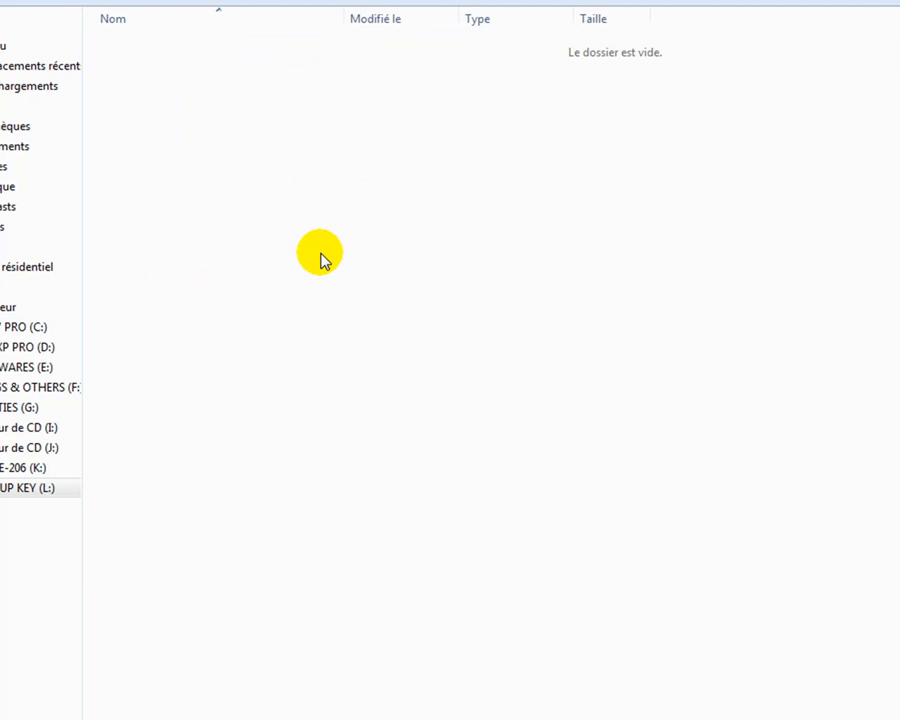
pyautogui.rightClick(321, 256)
pyautogui.moveTo(589, 486)
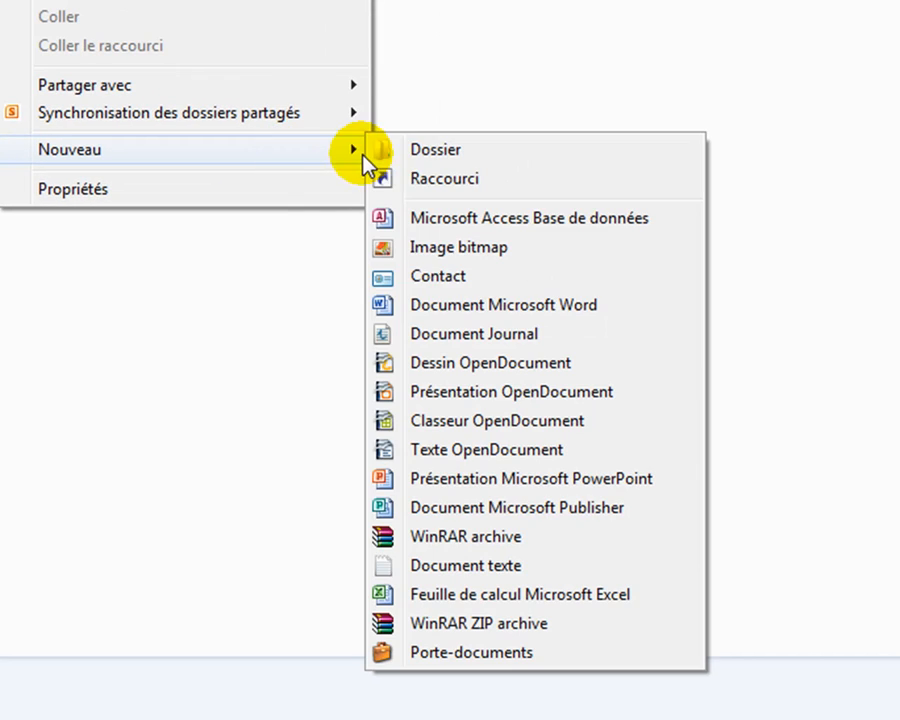
pyautogui.click(478, 565)
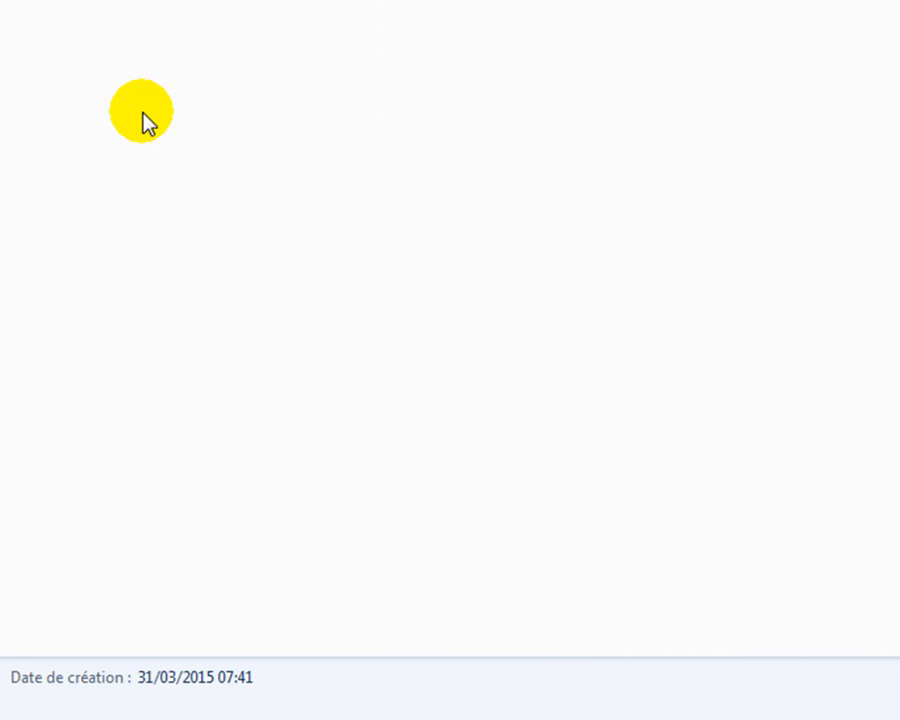
pyautogui.write('truecrypt')
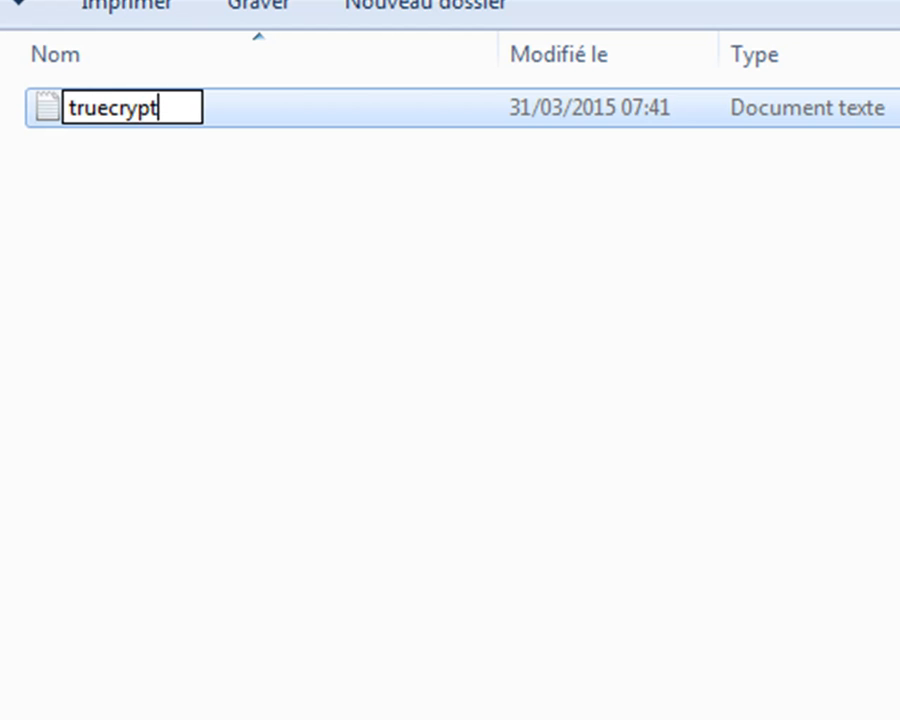
pyautogui.press('Return')
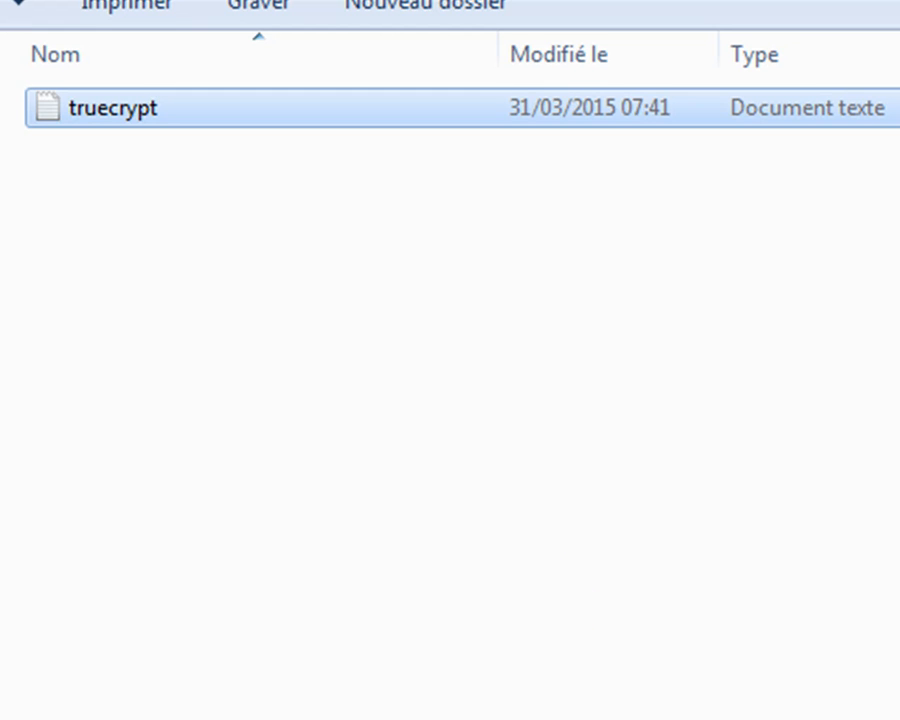
pyautogui.click(207, 267)
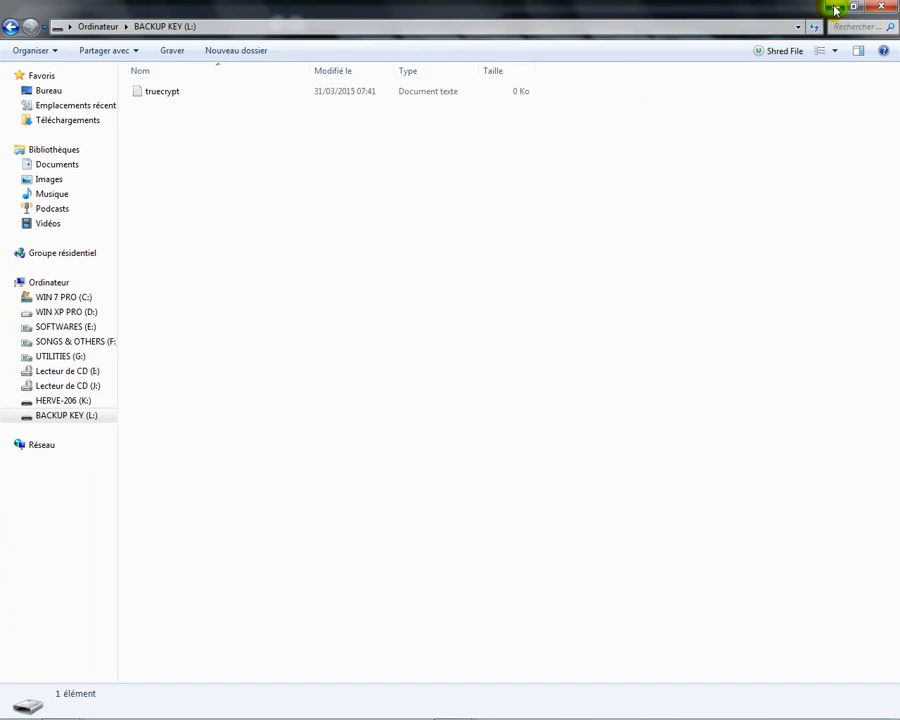
pyautogui.click(833, 9)
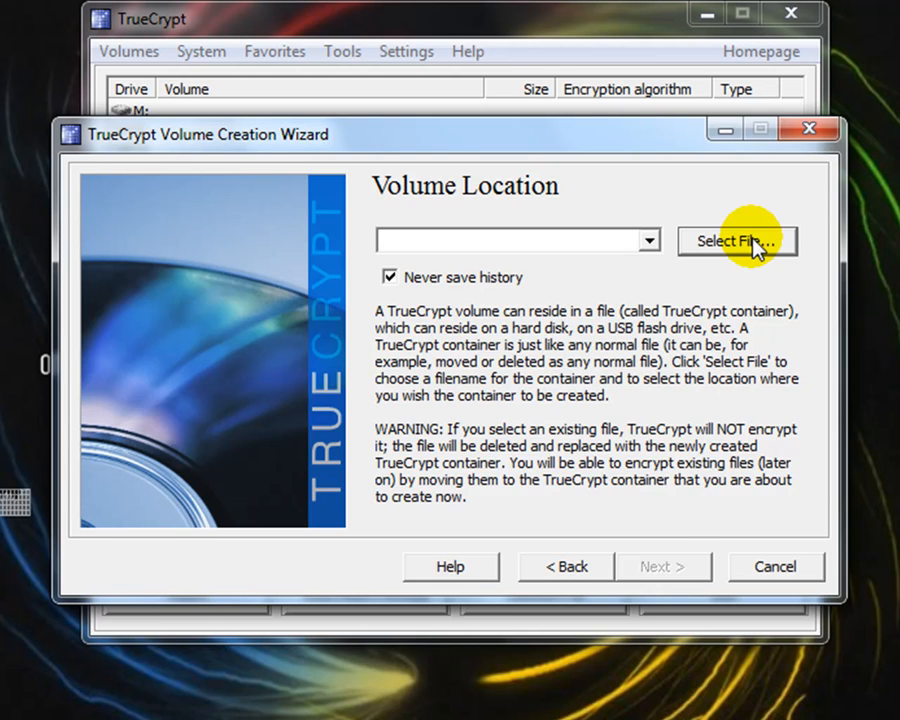
# Step: Choose the truecrypt text file on BACKUP KEY (L:) as the volume location in TrueCrypt and agree to replace it
pyautogui.click(752, 244)
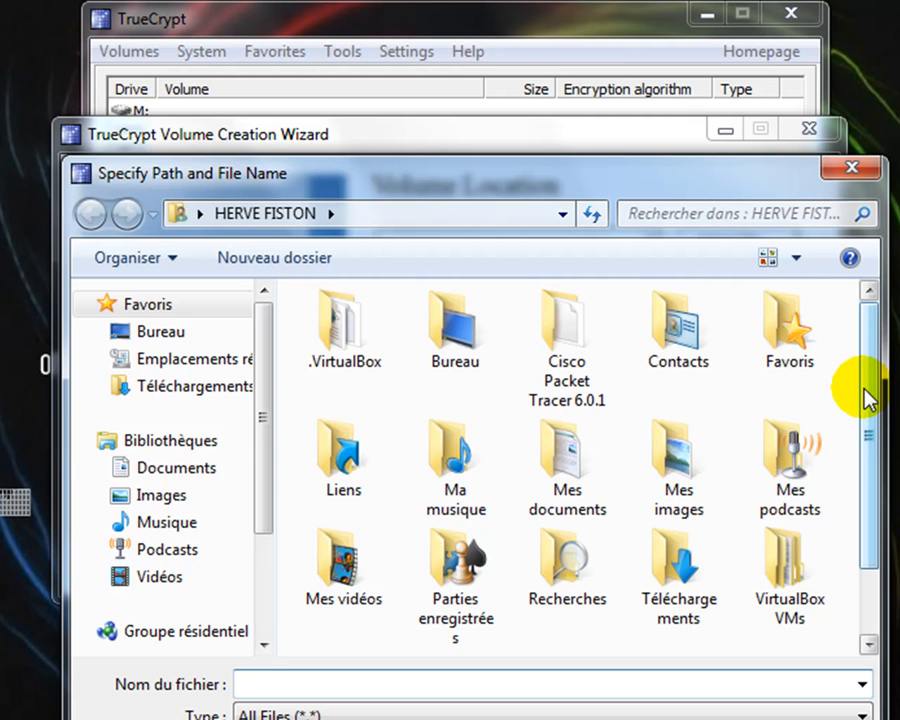
pyautogui.moveTo(870, 482); pyautogui.dragTo(870, 552)
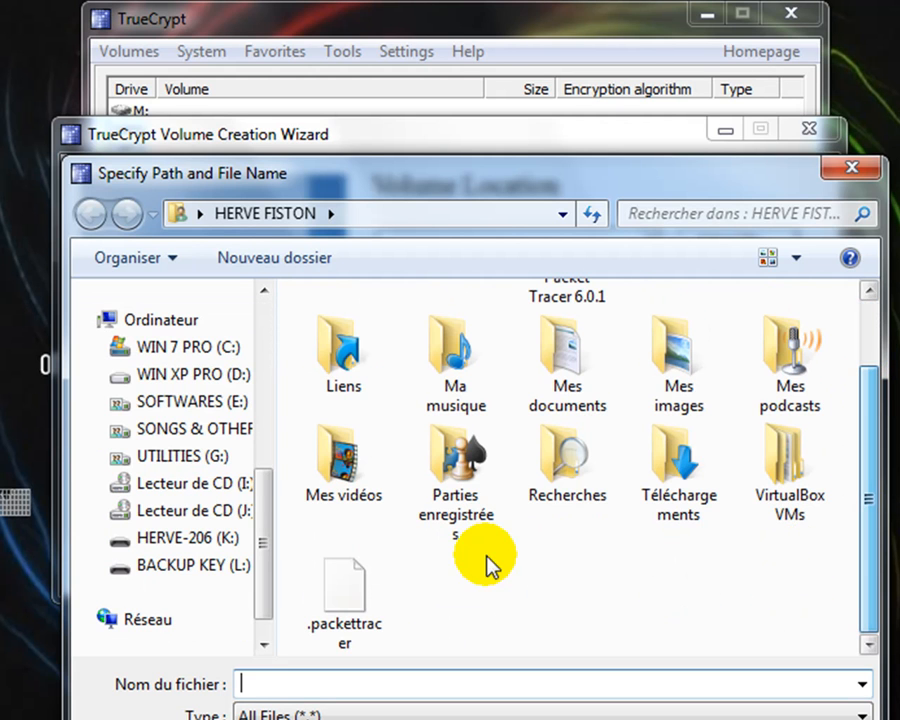
pyautogui.scroll(5, 205, 570)
pyautogui.click(198, 556)
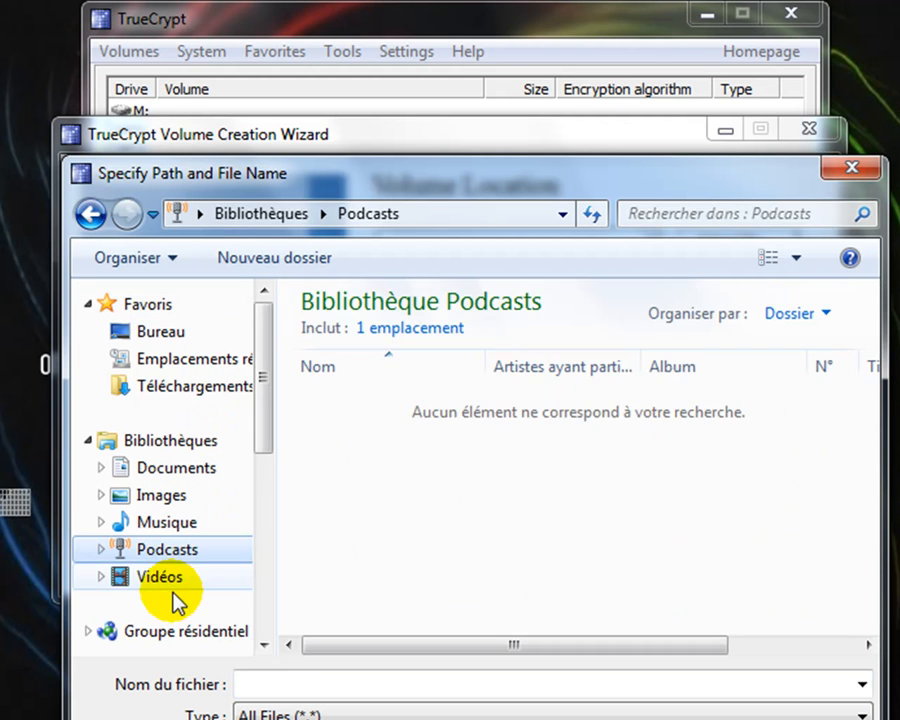
pyautogui.moveTo(267, 437); pyautogui.dragTo(183, 587)
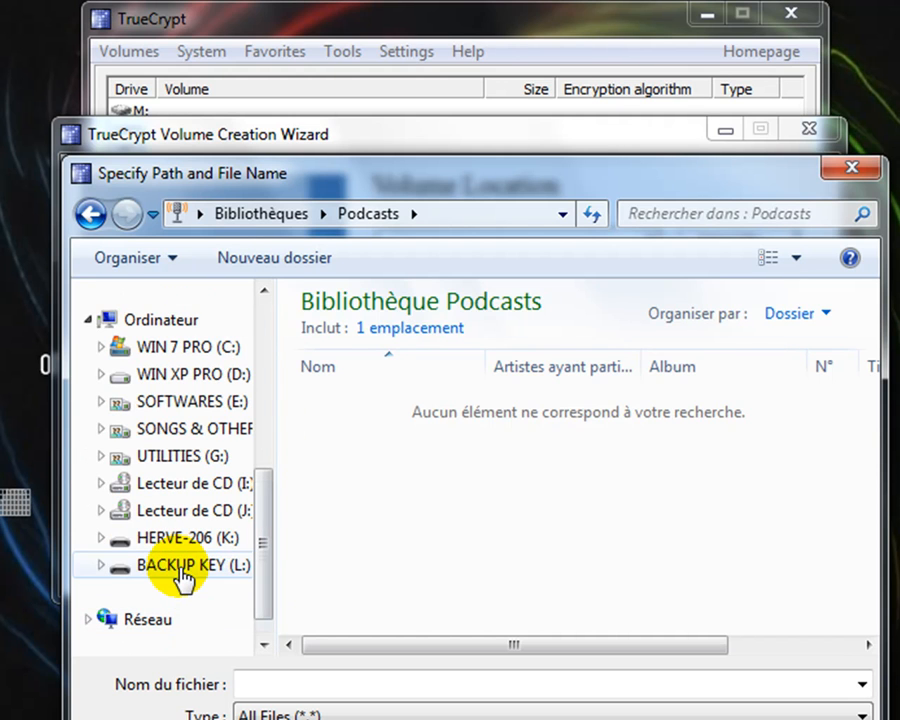
pyautogui.click(183, 578)
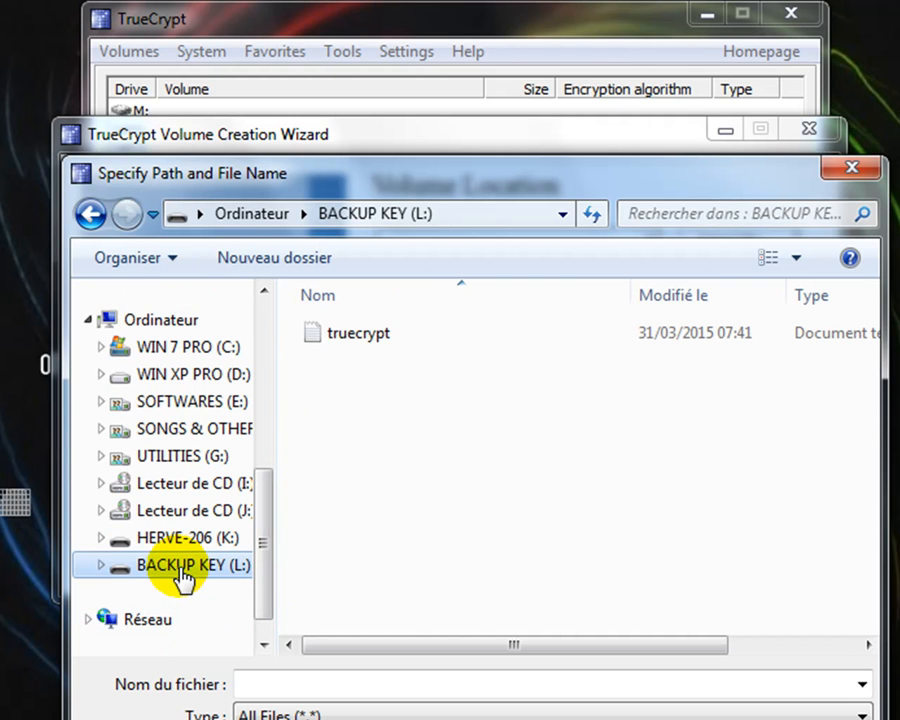
pyautogui.click(370, 335)
pyautogui.doubleClick(370, 335)
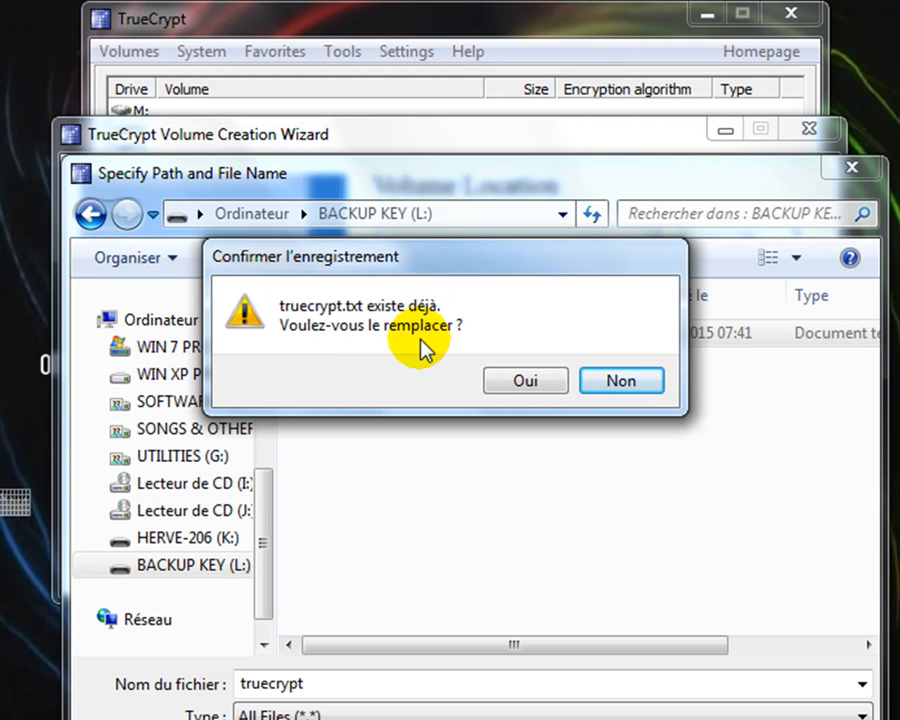
pyautogui.click(523, 383)
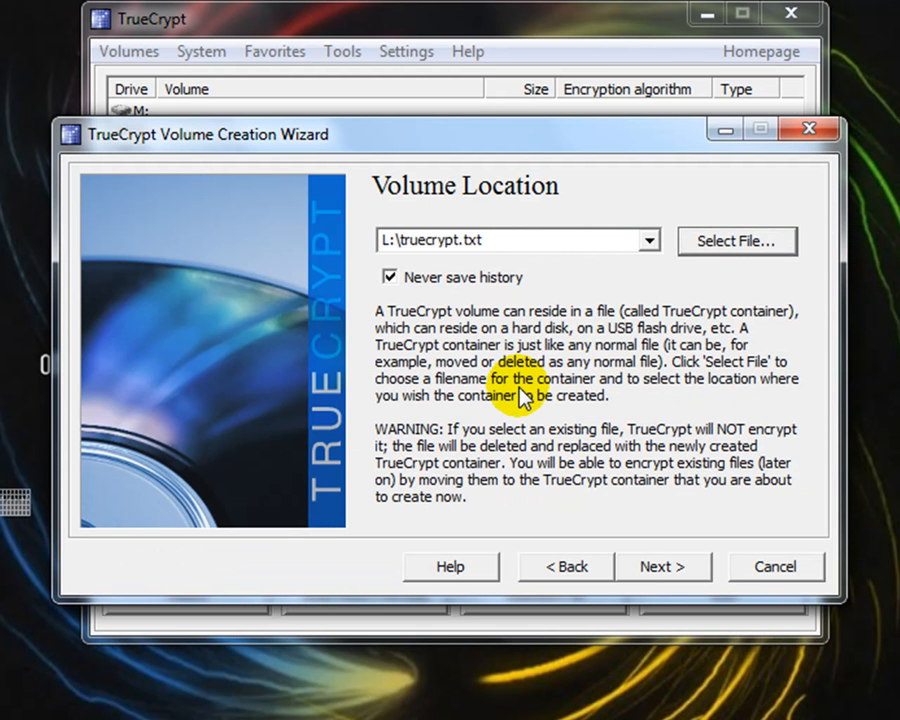
# Step: Accept the volume location, keep AES encryption with the RIPEMD-160 hash, and set the volume size to 300 MB
pyautogui.click(660, 572)
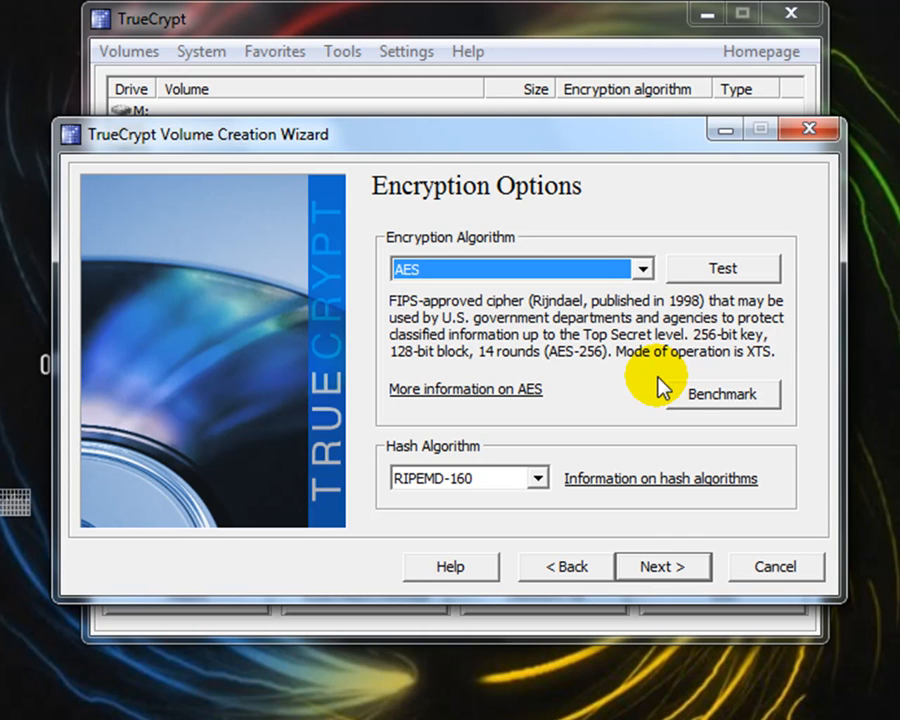
pyautogui.click(645, 271)
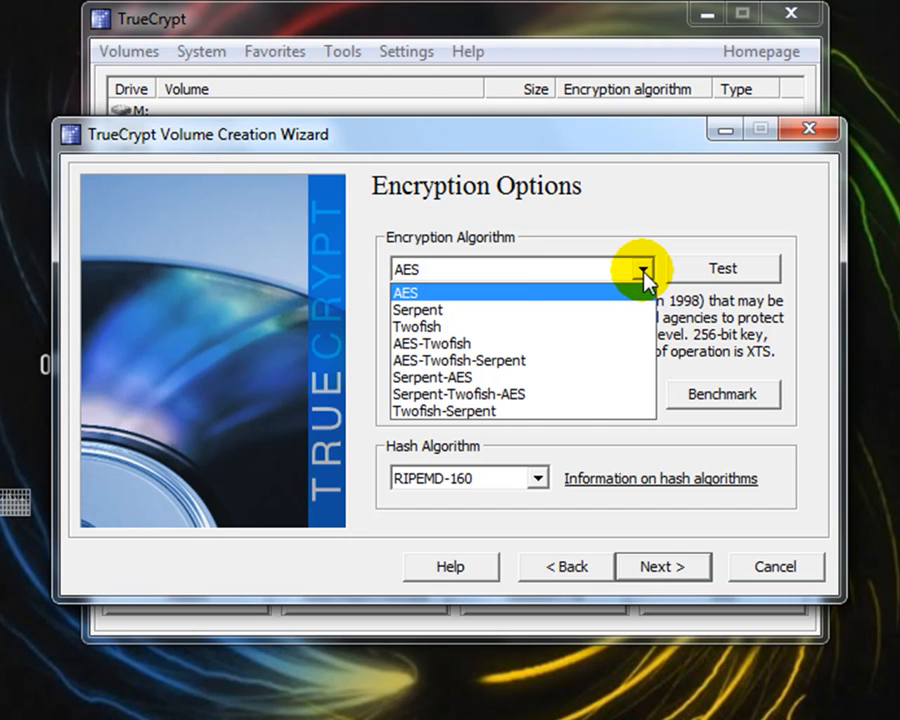
pyautogui.click(644, 272)
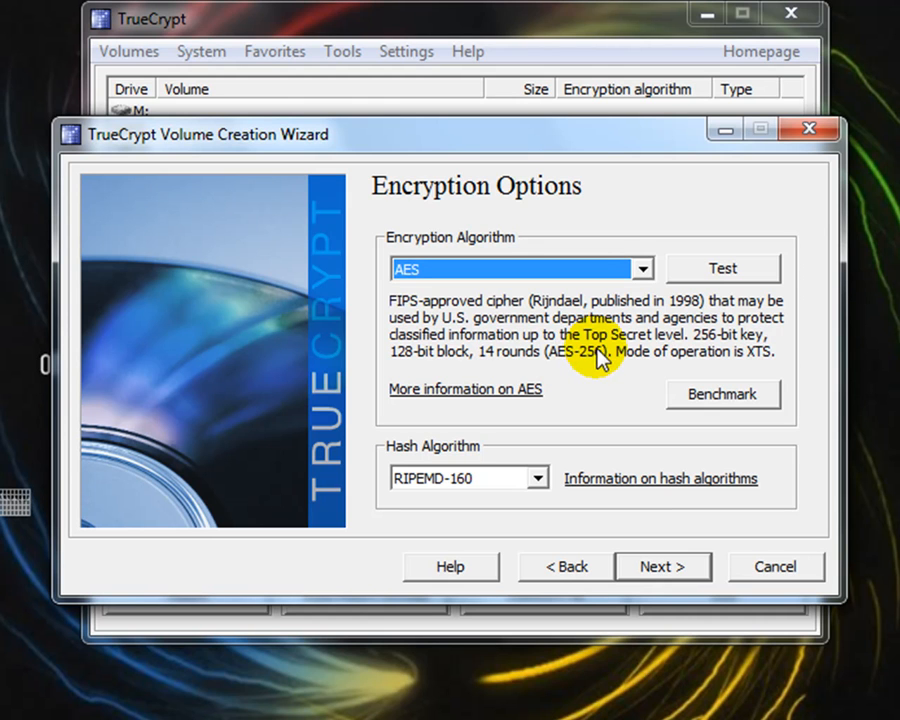
pyautogui.click(672, 576)
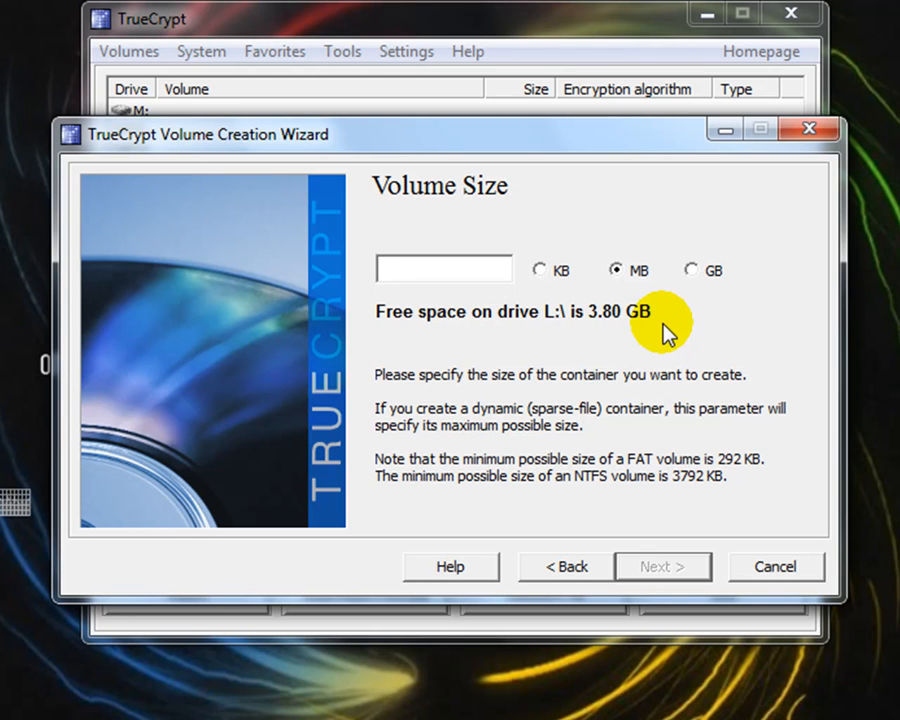
pyautogui.write('300')
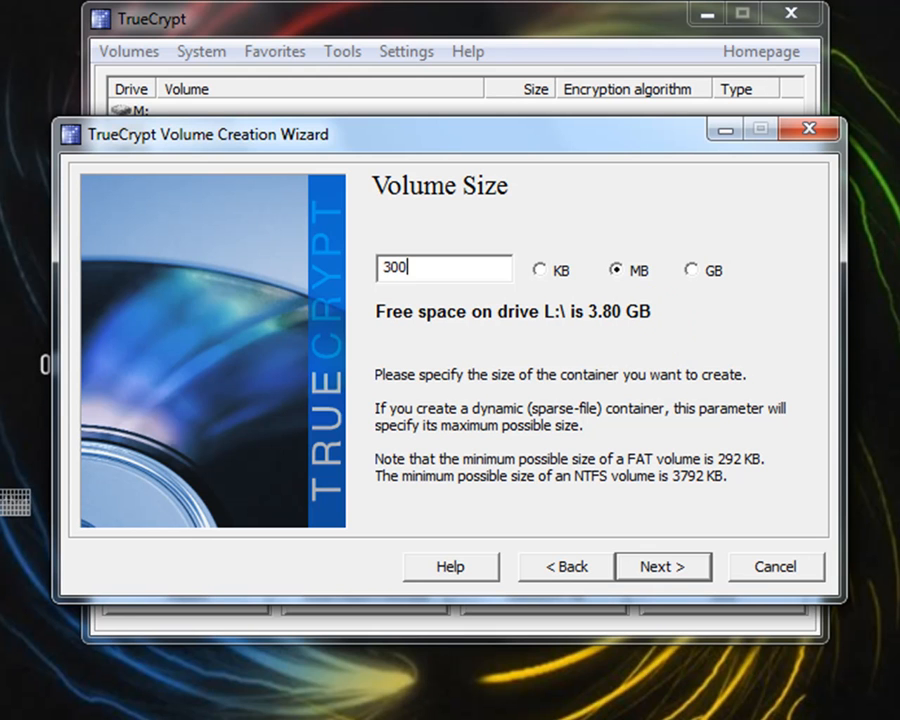
pyautogui.click(656, 564)
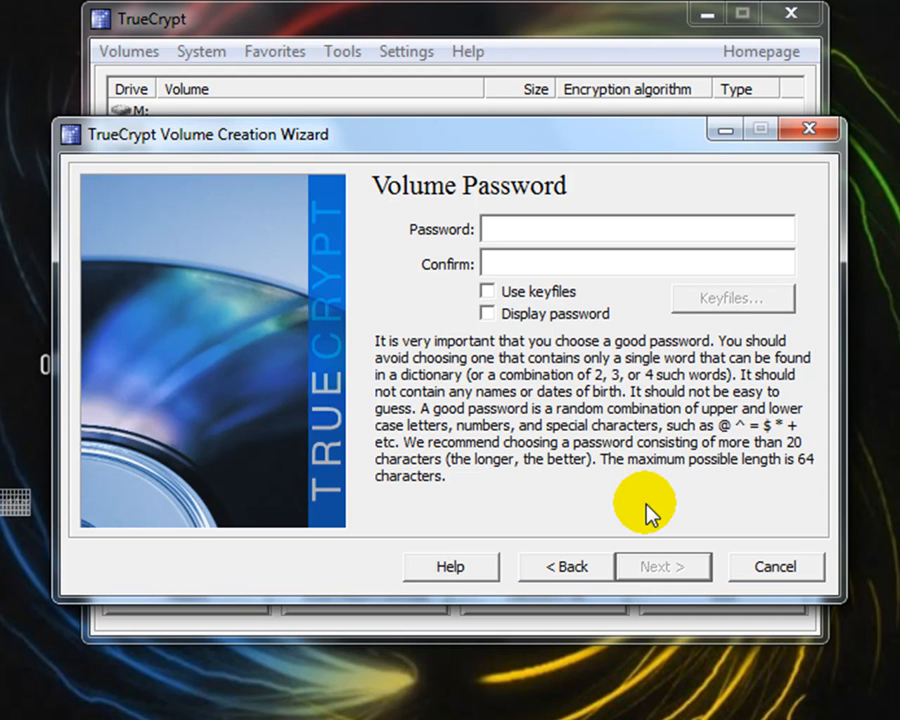
# Step: Enter the volume password and fill in its confirmation, retyping the confirmation from scratch
pyautogui.write('******')
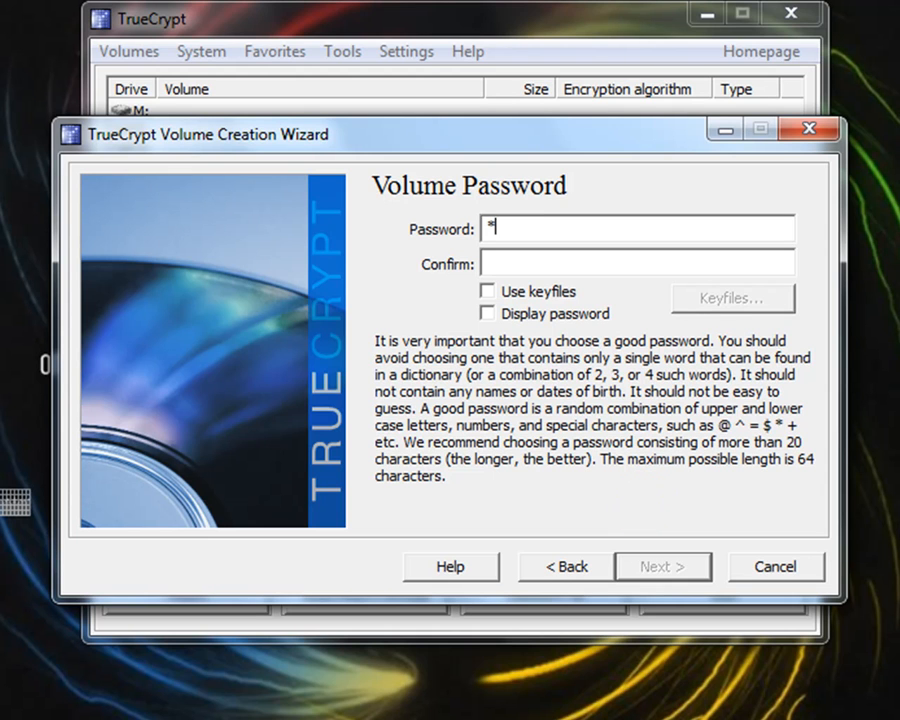
pyautogui.write('***********')
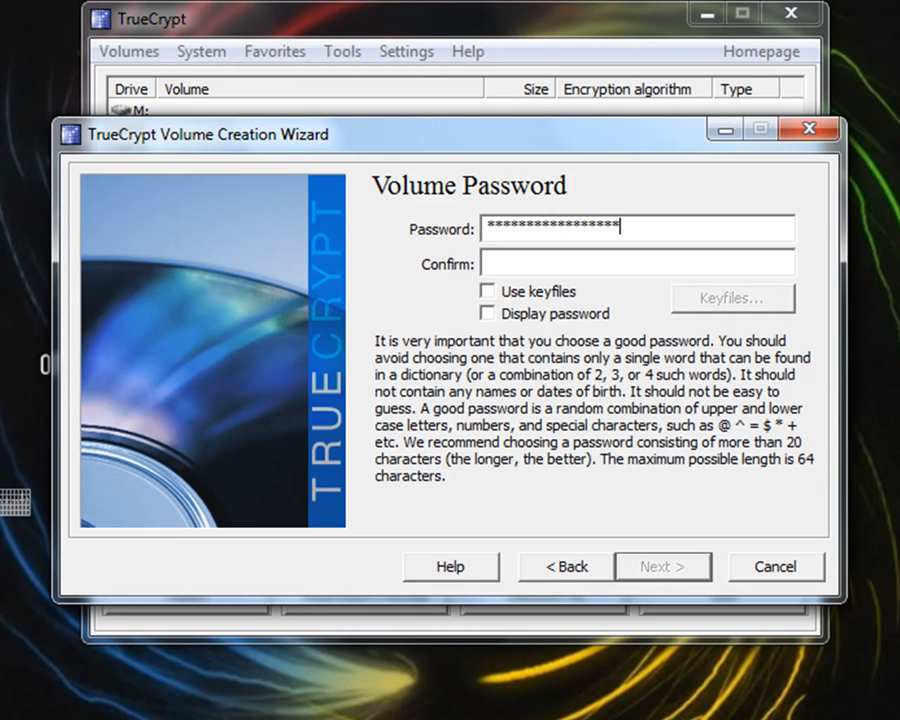
pyautogui.click(488, 262)
pyautogui.write('*************')
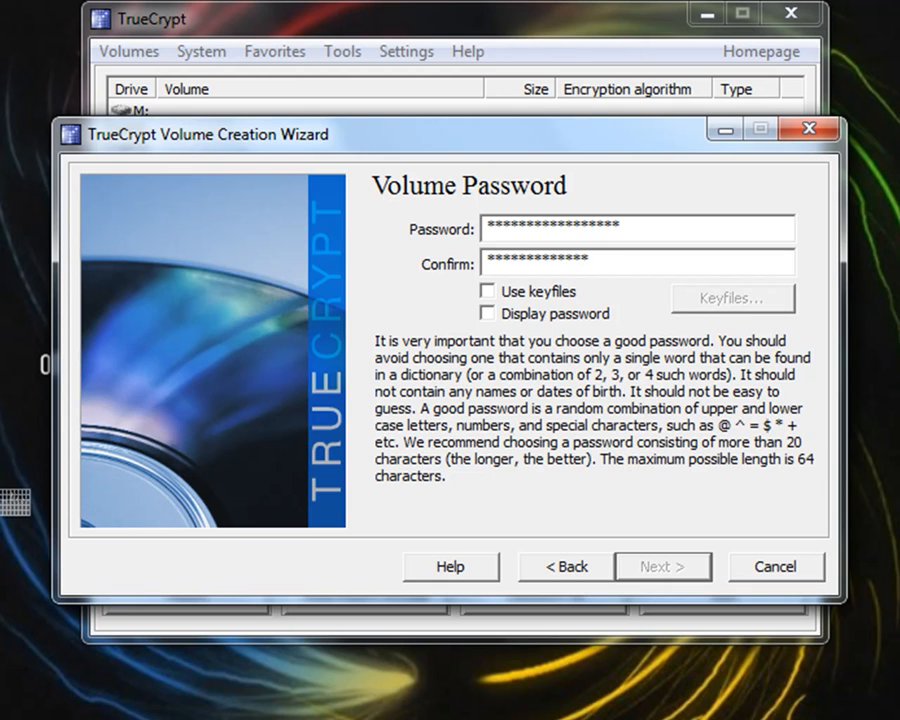
pyautogui.write('*****')
pyautogui.moveTo(651, 255); pyautogui.dragTo(428, 257)
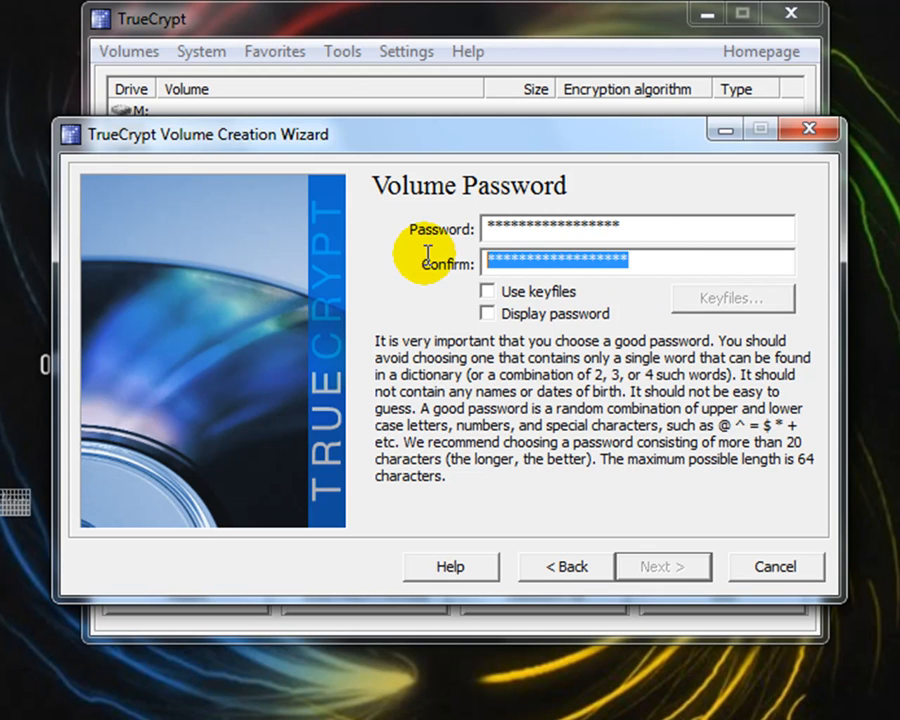
pyautogui.write('******')
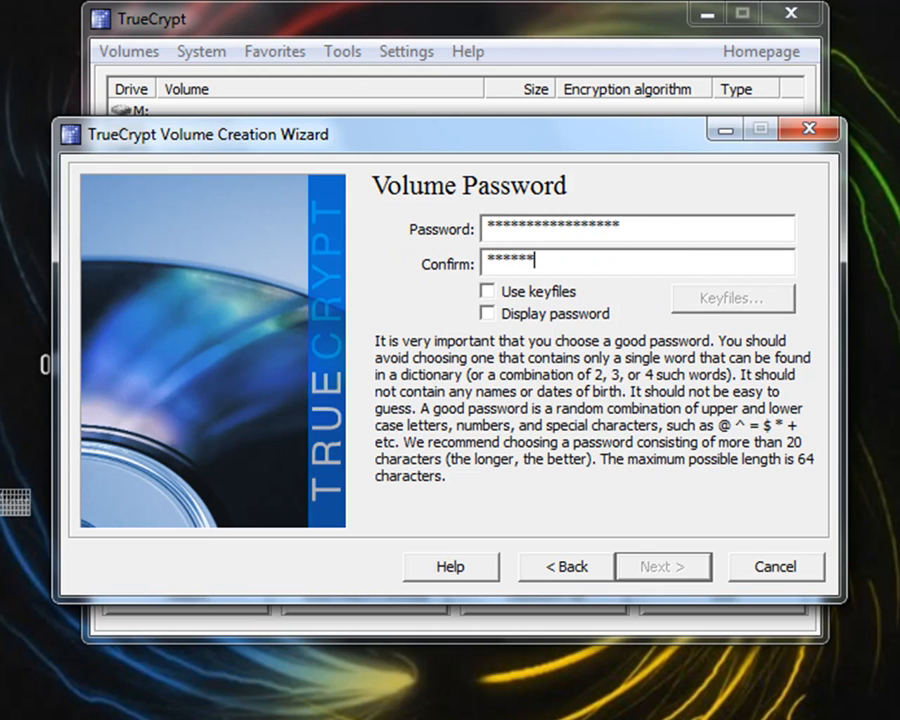
pyautogui.write('***********')
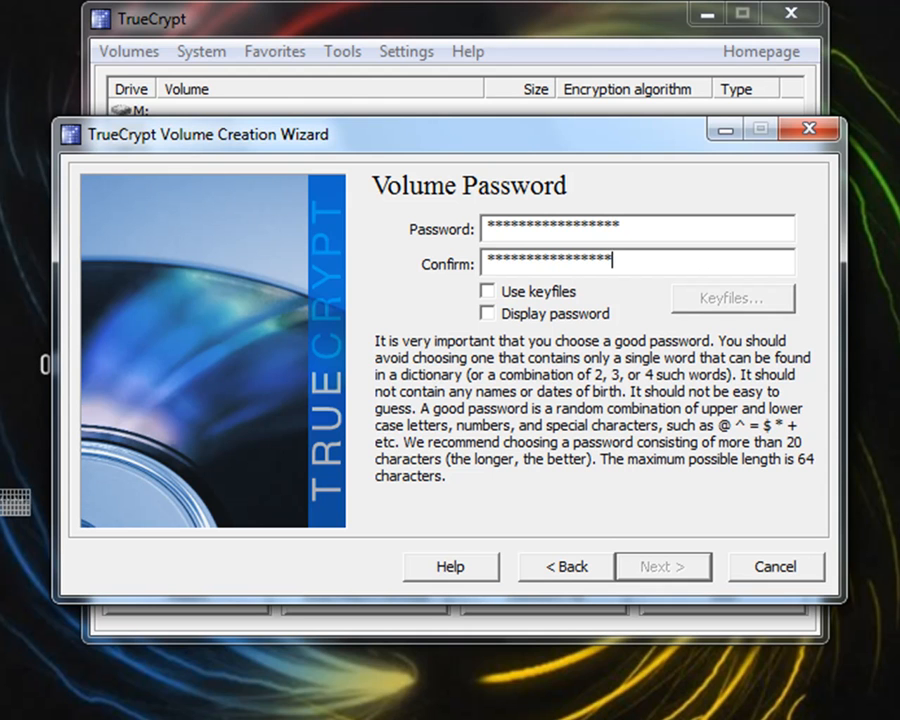
# Step: Display the volume password briefly to check it, hide it again, and agree to use a short password
pyautogui.click(555, 324)
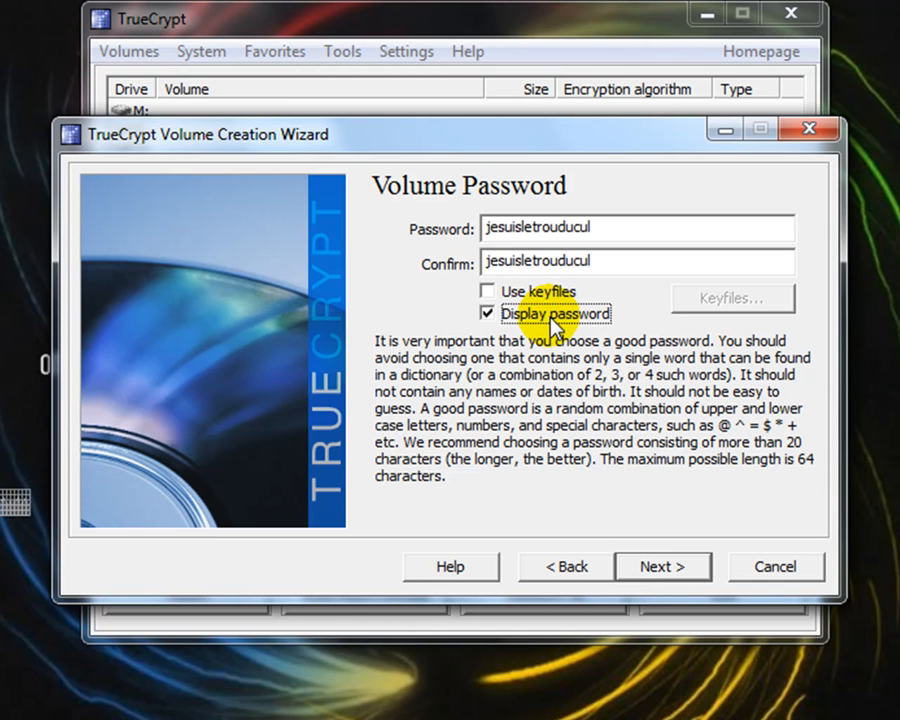
pyautogui.click(553, 325)
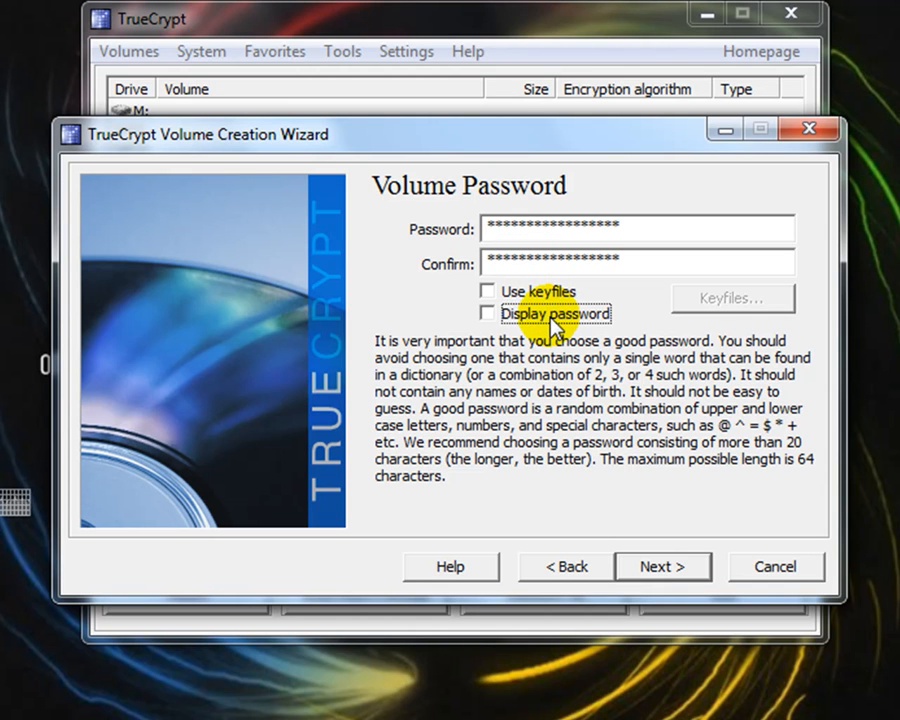
pyautogui.click(657, 570)
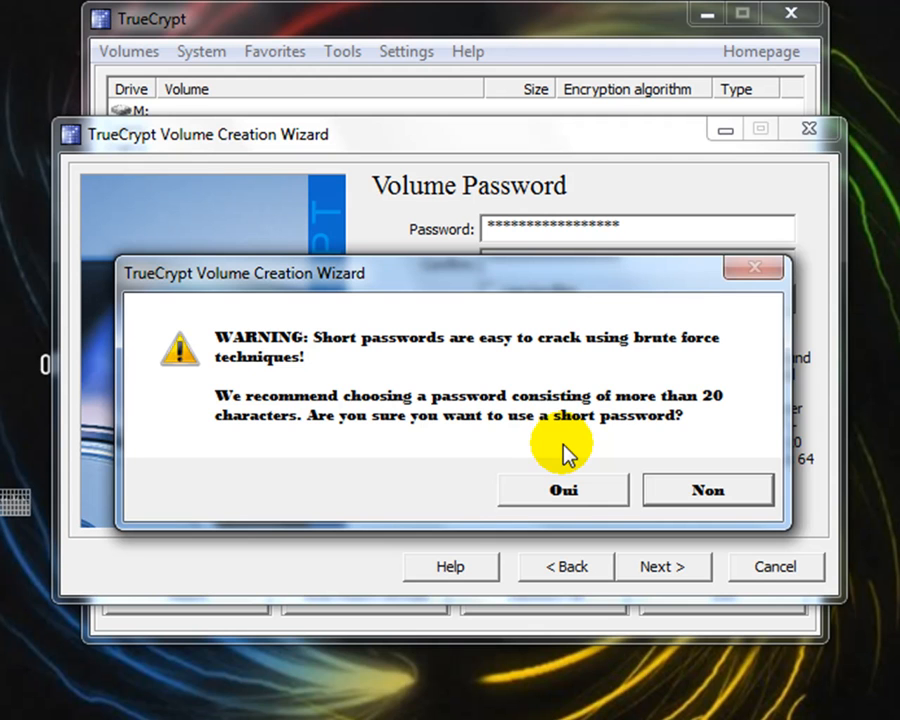
pyautogui.moveTo(532, 290); pyautogui.dragTo(567, 330)
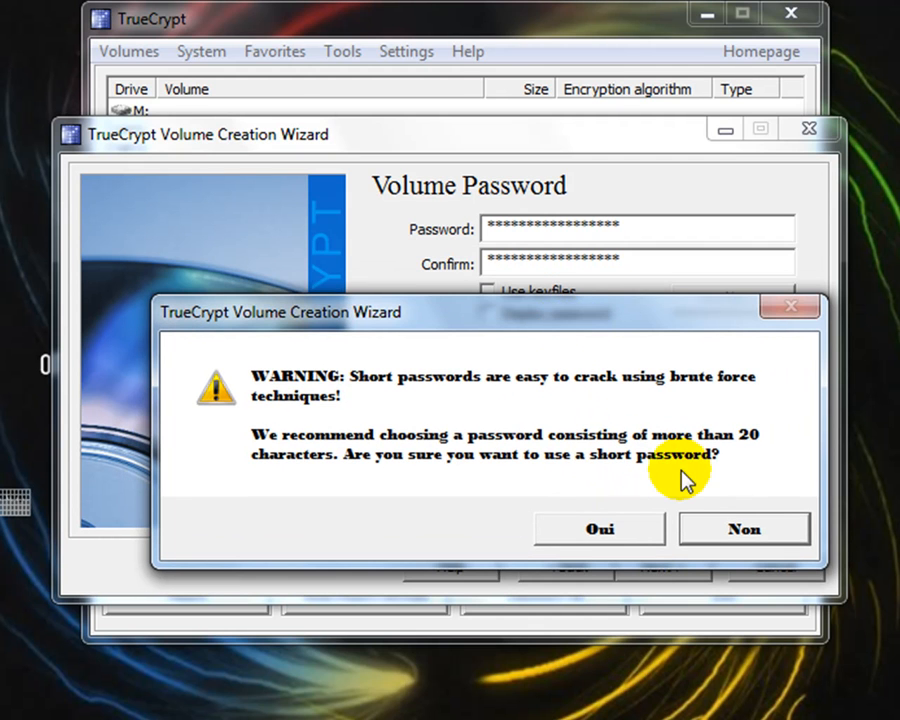
pyautogui.click(617, 528)
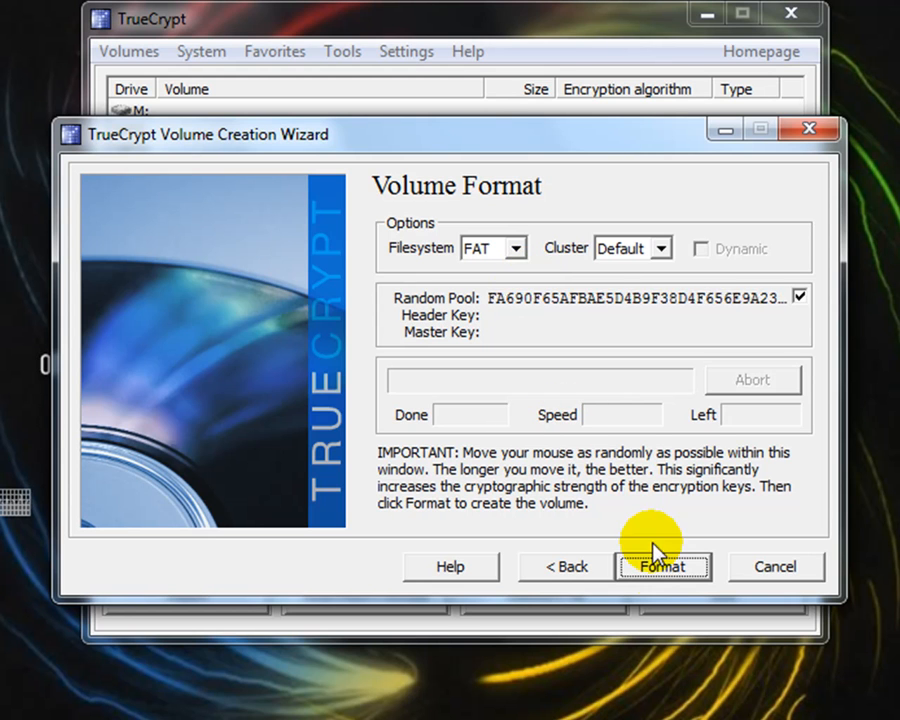
# Step: Format the volume as FAT with the default cluster size, replacing L:\truecrypt.txt, and leave the creation wizard
pyautogui.click(658, 575)
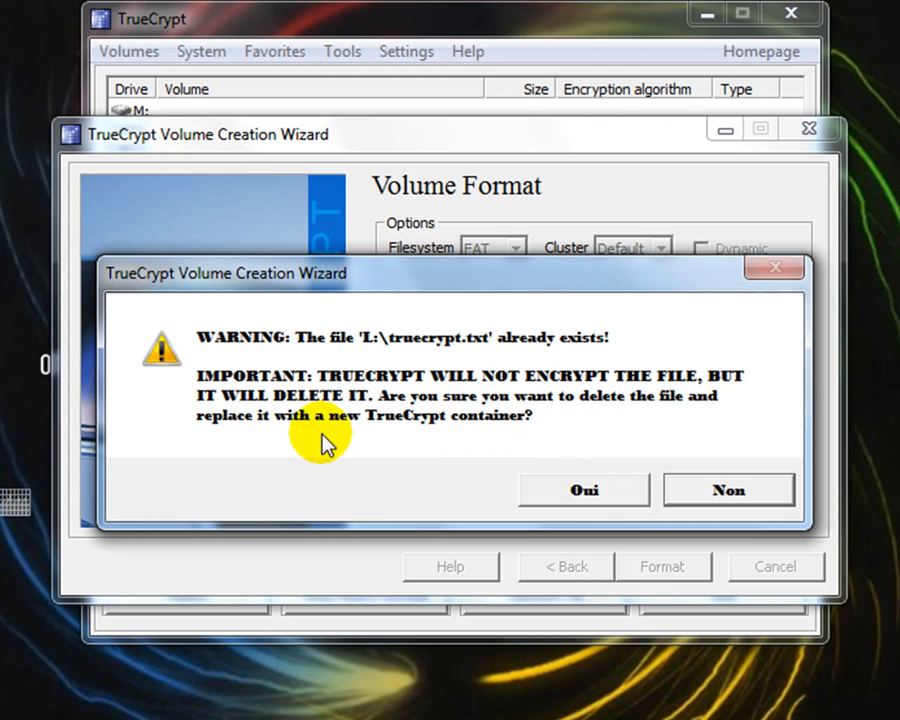
pyautogui.click(585, 492)
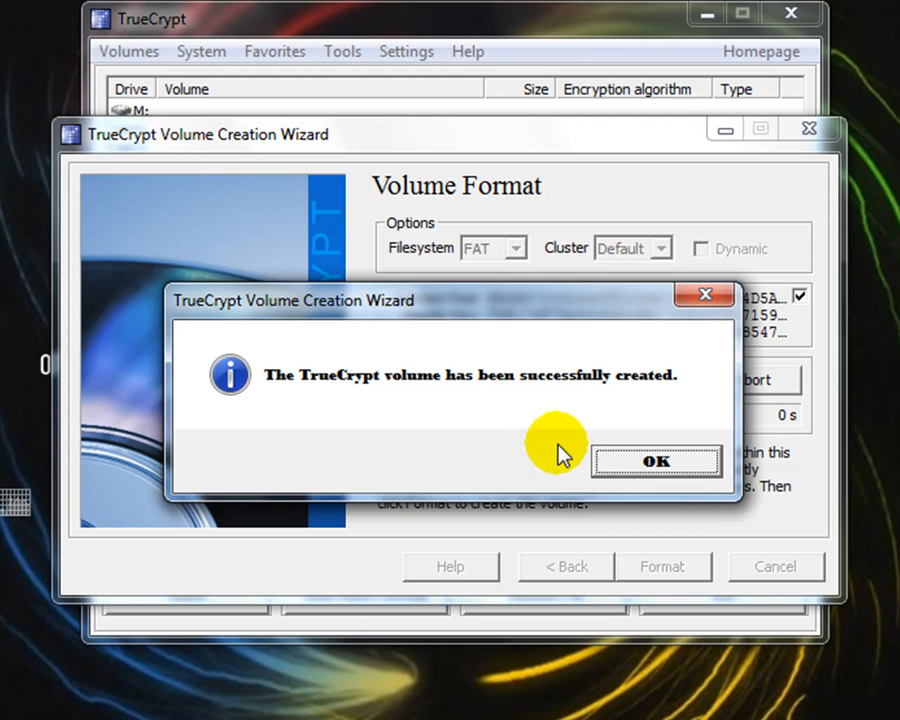
pyautogui.click(636, 462)
pyautogui.click(655, 567)
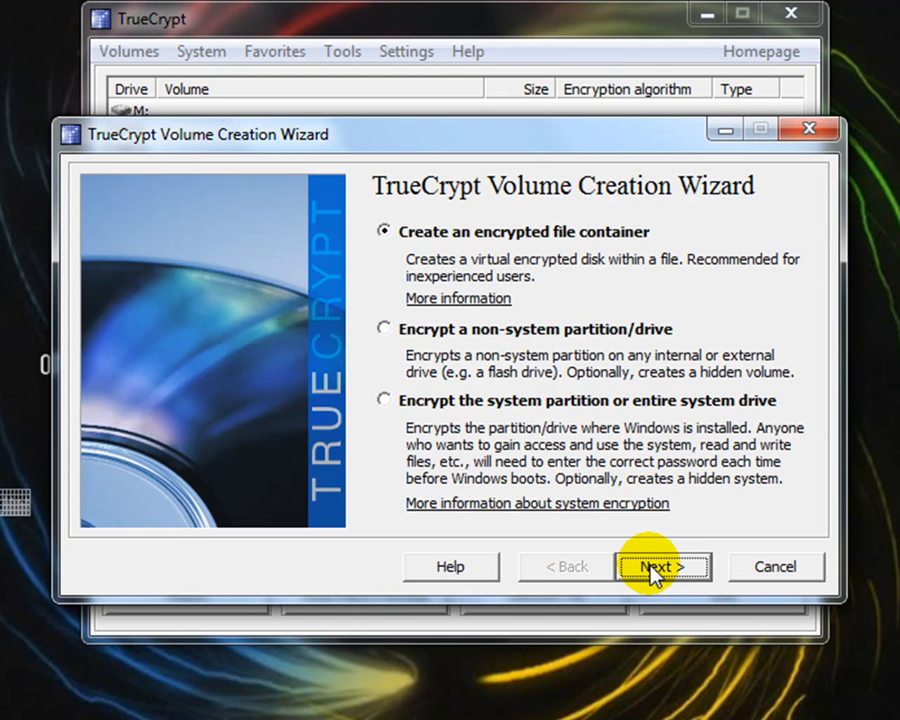
pyautogui.click(783, 576)
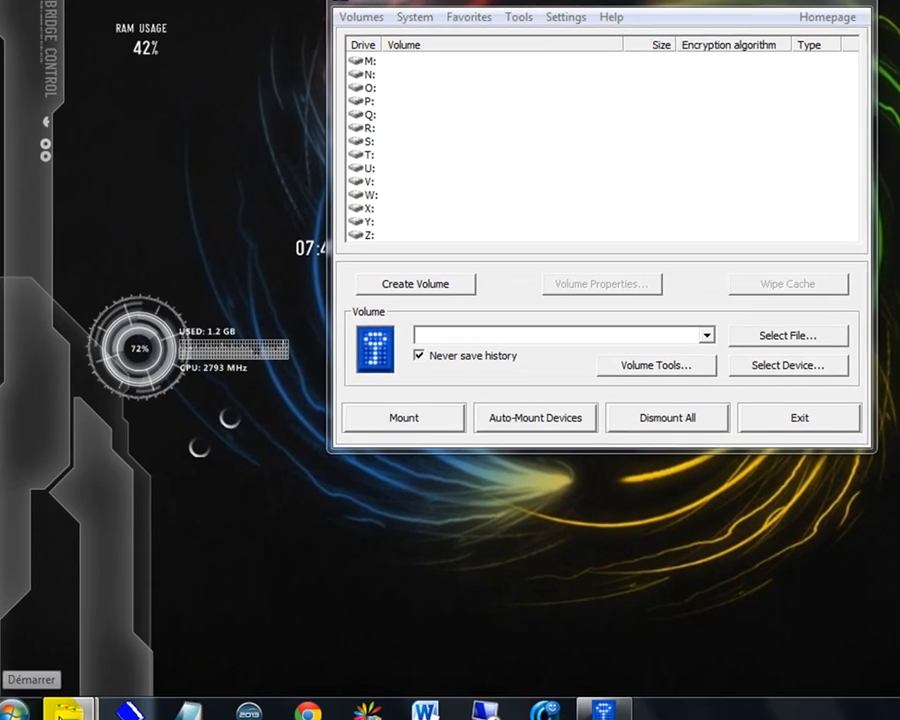
# Step: Switch to Windows Explorer and inspect the truecrypt file on the BACKUP KEY (L:) drive
pyautogui.moveTo(76, 707)
pyautogui.click(285, 598)
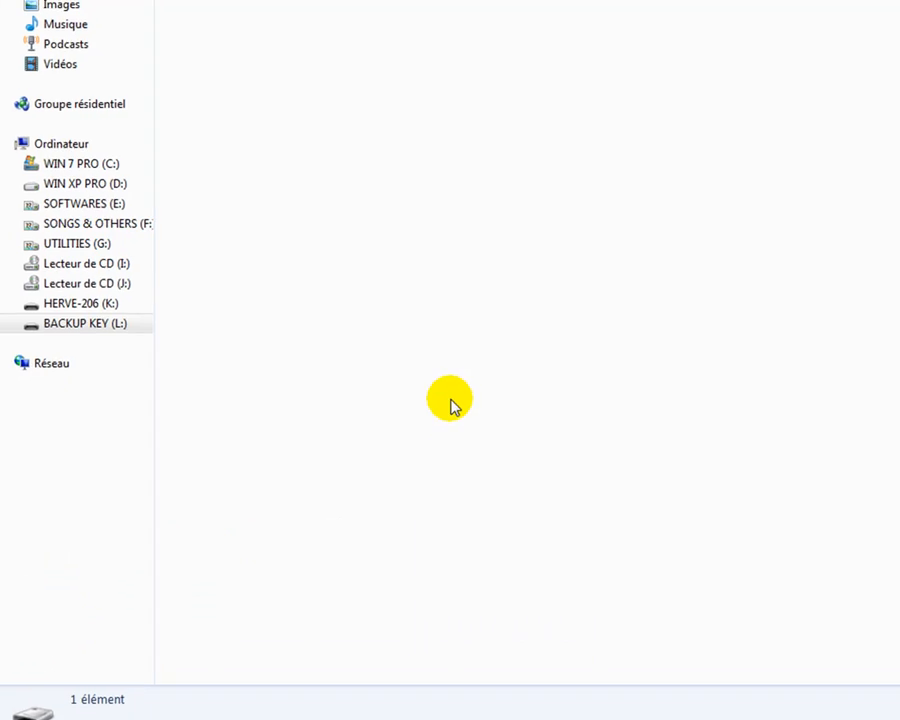
pyautogui.rightClick(430, 225)
pyautogui.click(422, 712)
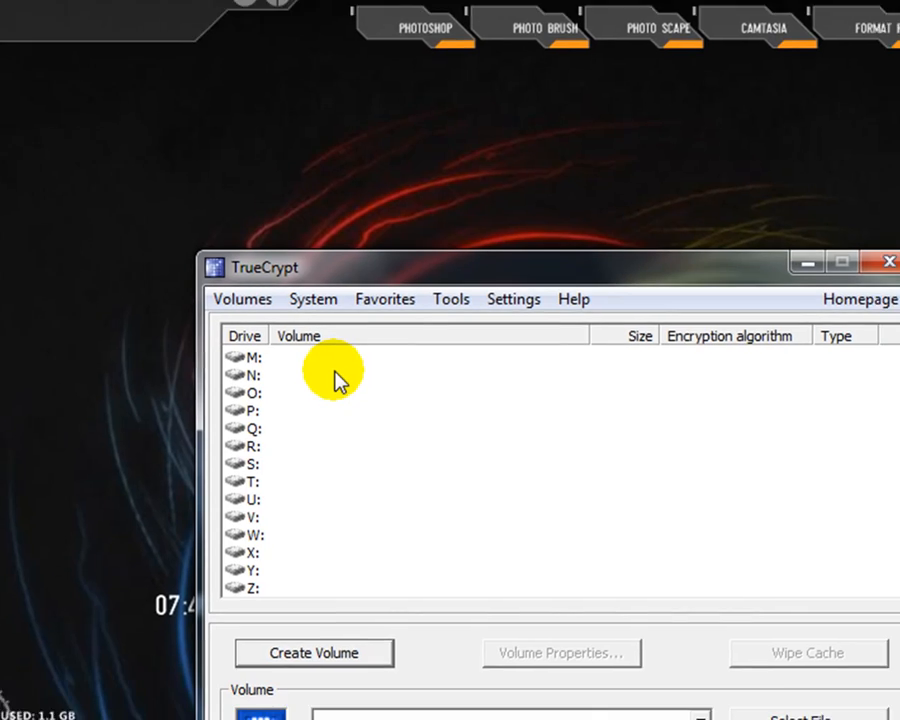
# Step: In TrueCrypt, mount the truecrypt file from BACKUP KEY (L:) as drive N:, entering the volume password
pyautogui.click(281, 418)
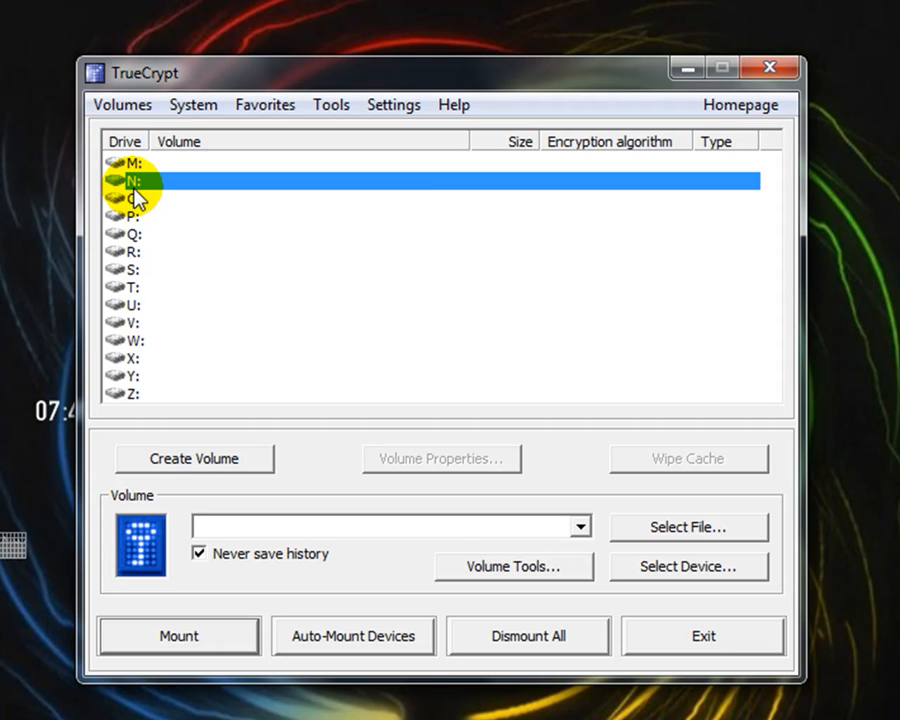
pyautogui.rightClick(140, 197)
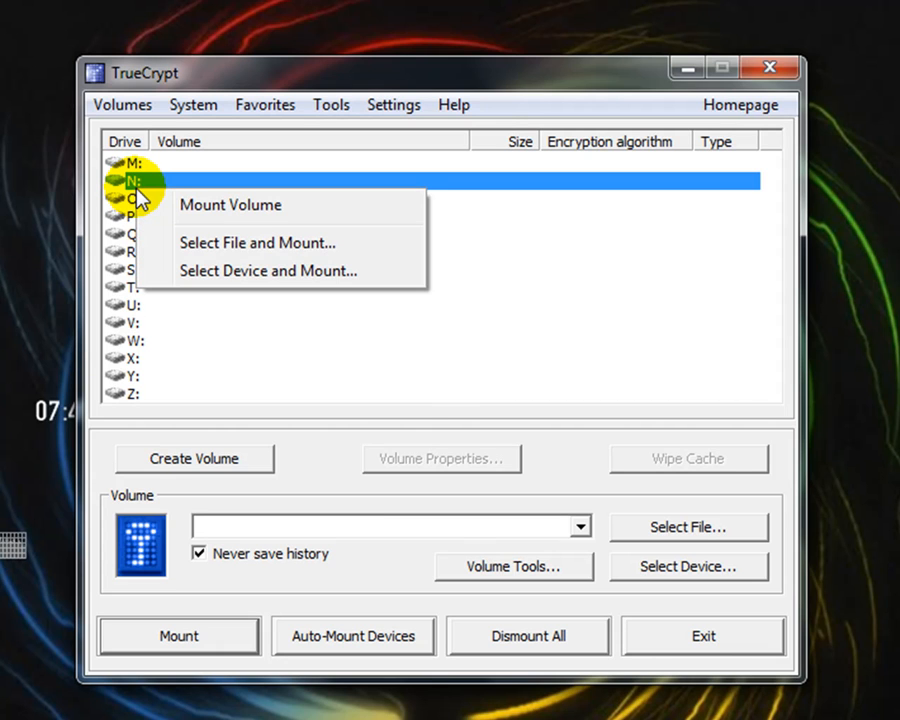
pyautogui.click(242, 260)
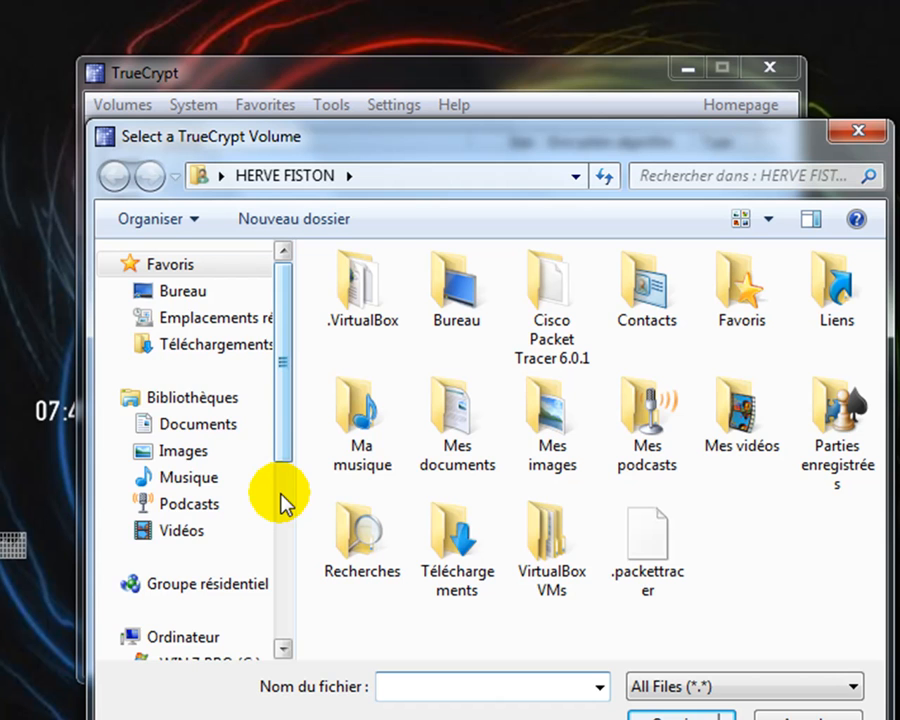
pyautogui.scroll(-5, 283, 500)
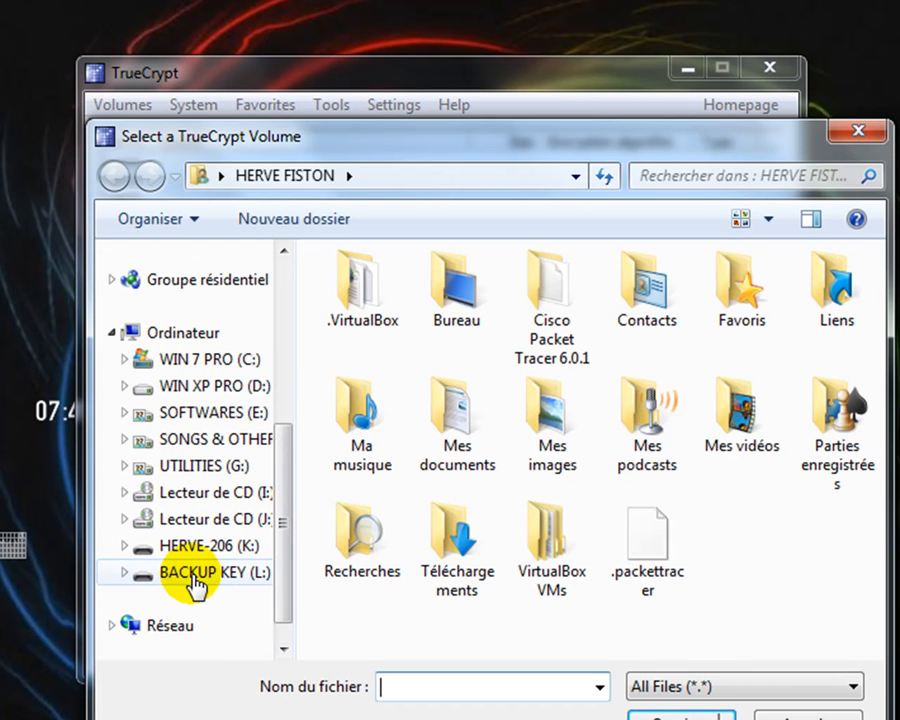
pyautogui.click(195, 575)
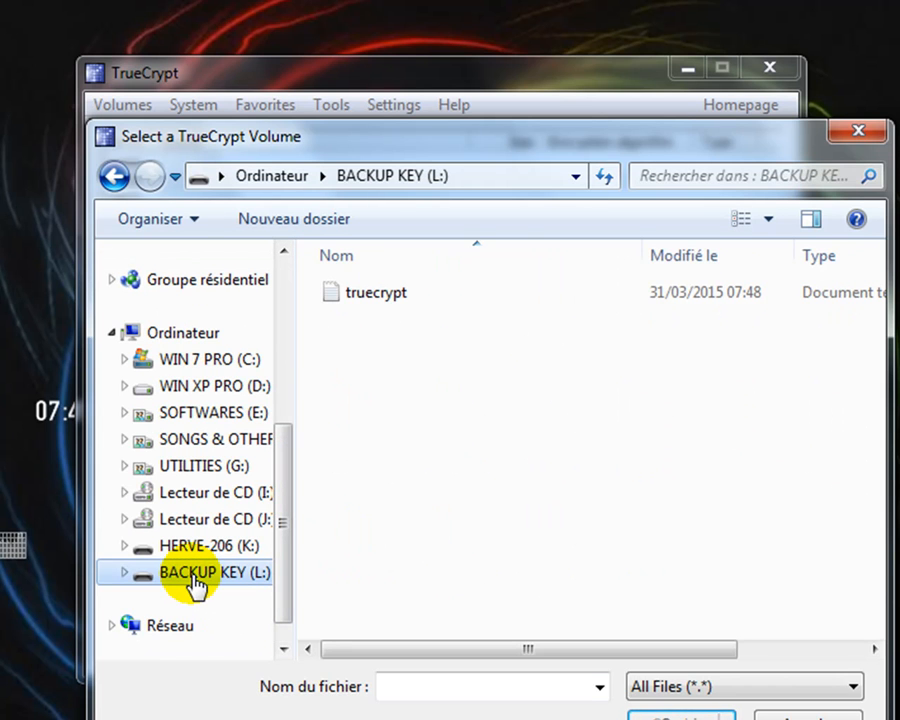
pyautogui.click(391, 301)
pyautogui.click(655, 712)
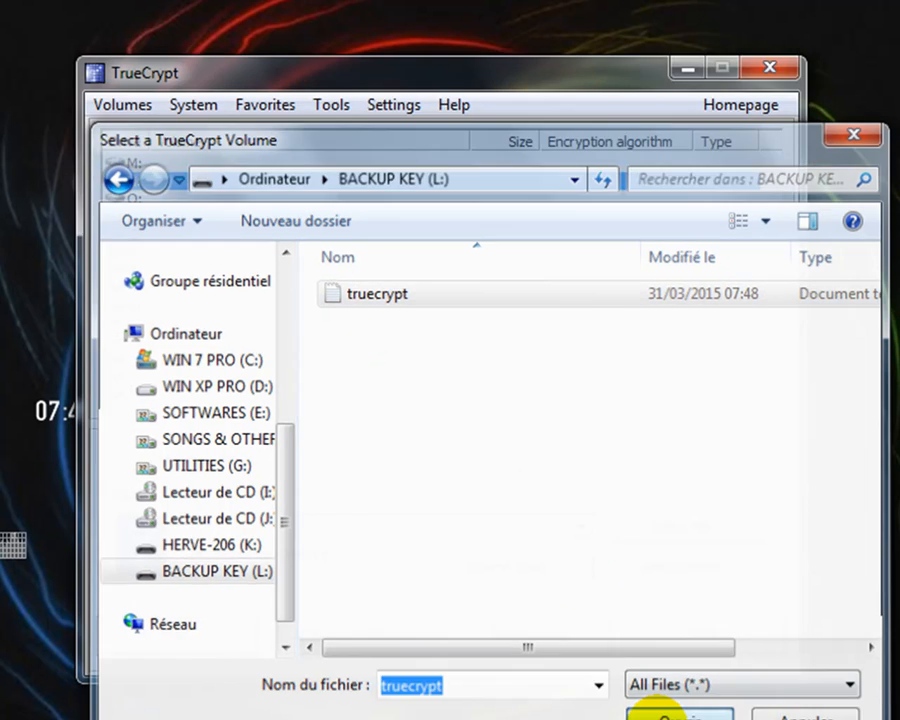
pyautogui.press('Return')
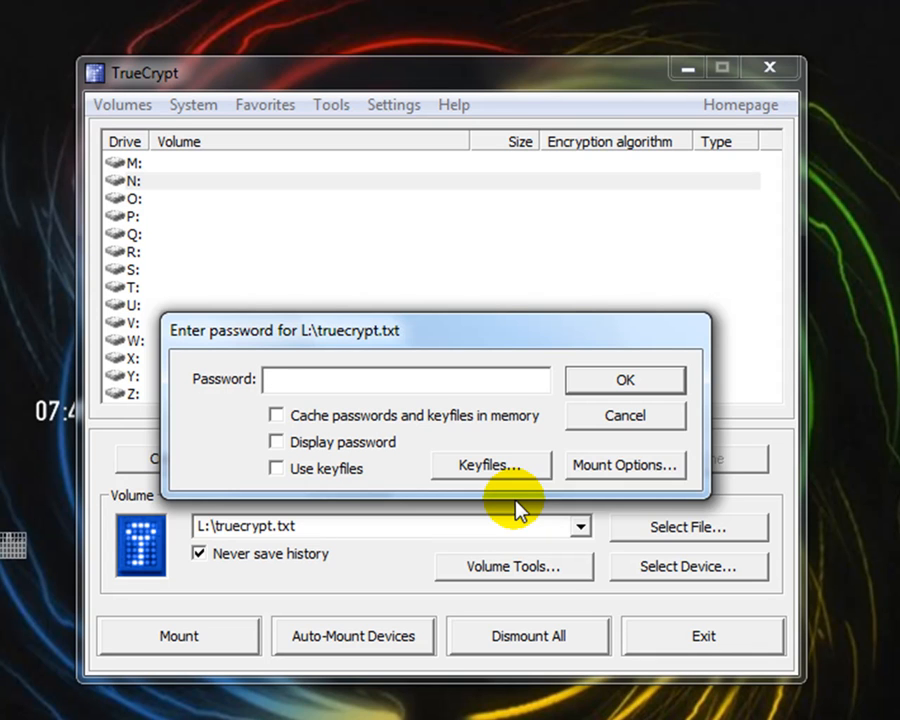
pyautogui.write('*')
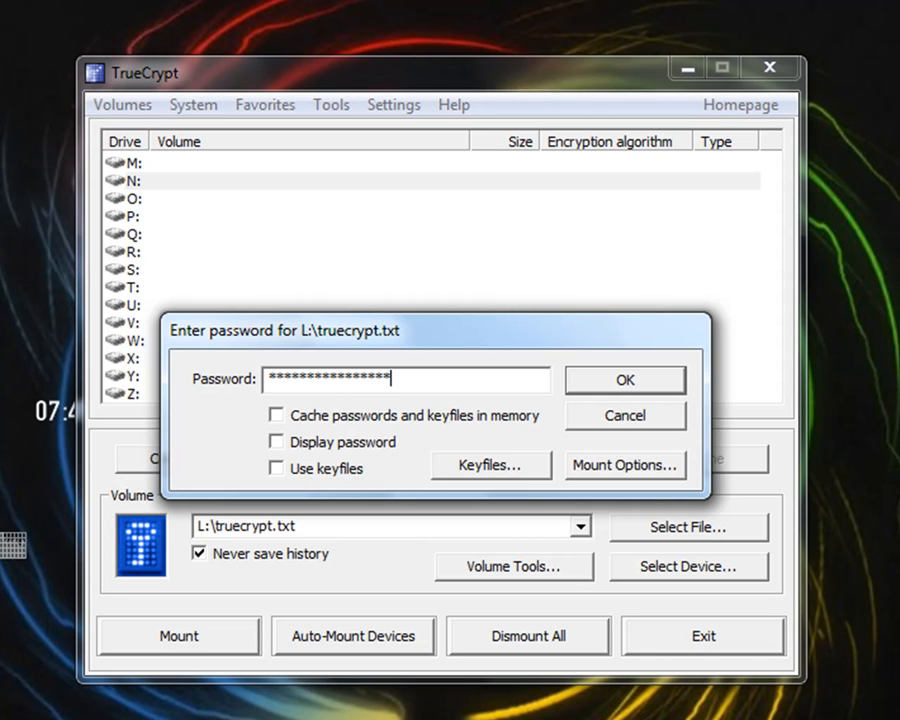
pyautogui.press('Return')
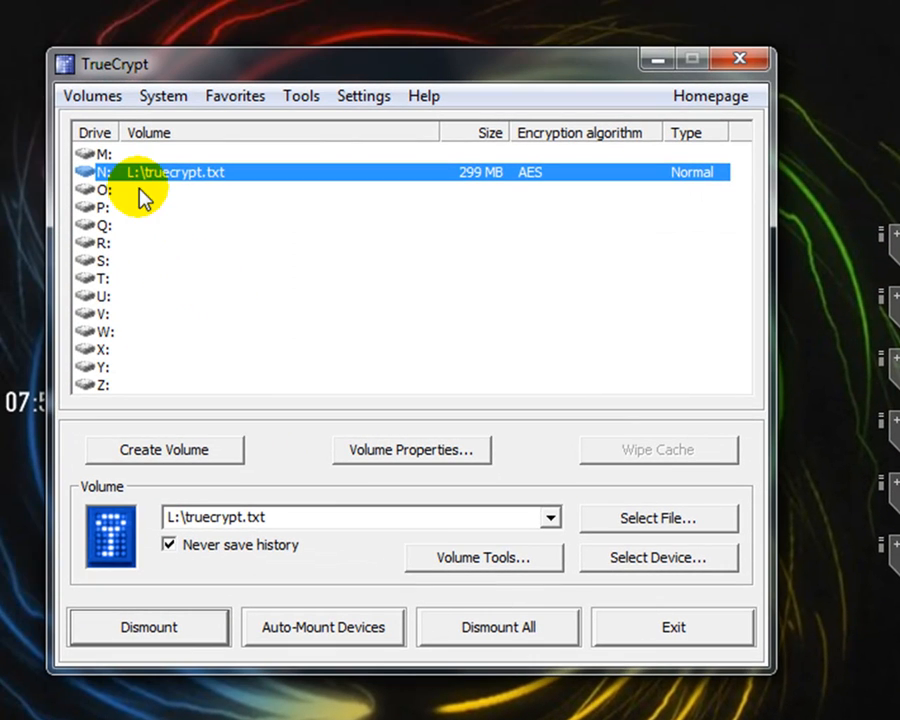
# Step: Open the mounted TrueCrypt volume N: in Windows Explorer
pyautogui.rightClick(140, 187)
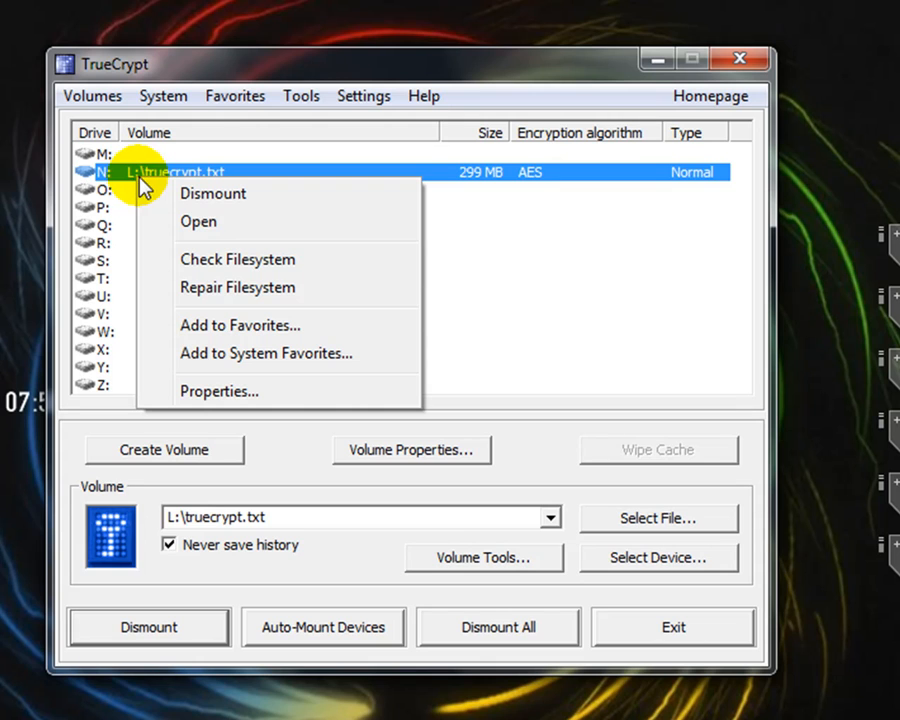
pyautogui.click(195, 220)
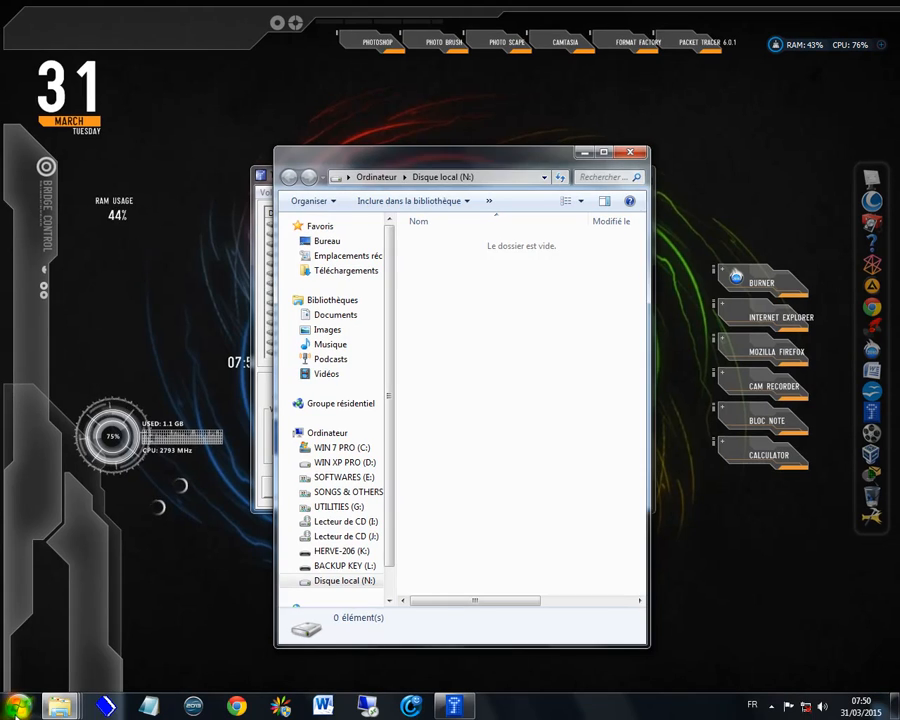
pyautogui.moveTo(62, 708)
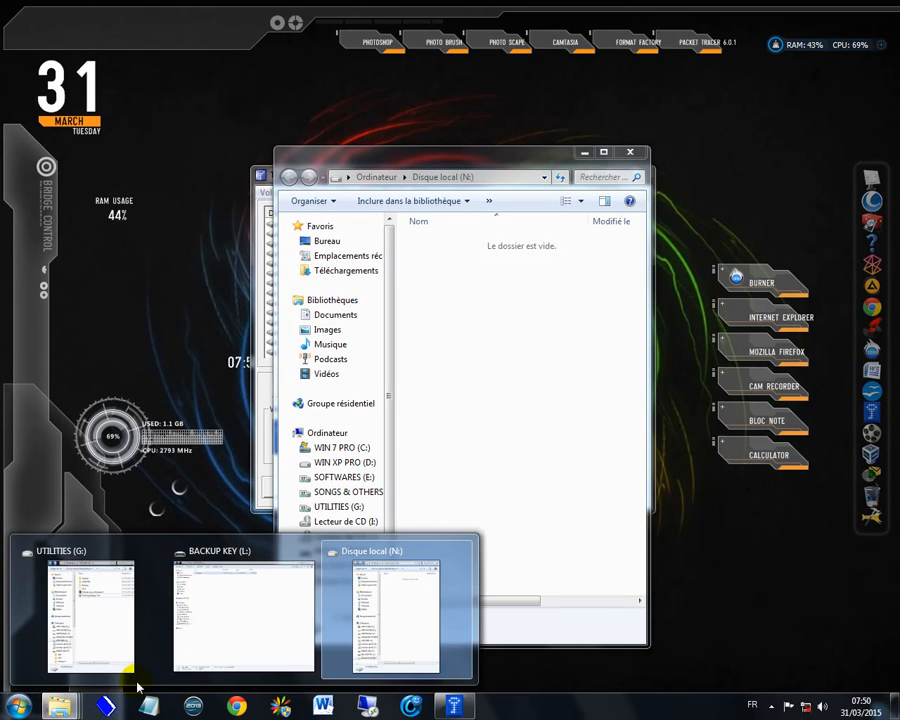
# Step: Copy TrueCryptSetup-7.1a from the UTILITIES (G:) drive into the mounted encrypted volume N:
pyautogui.click(104, 639)
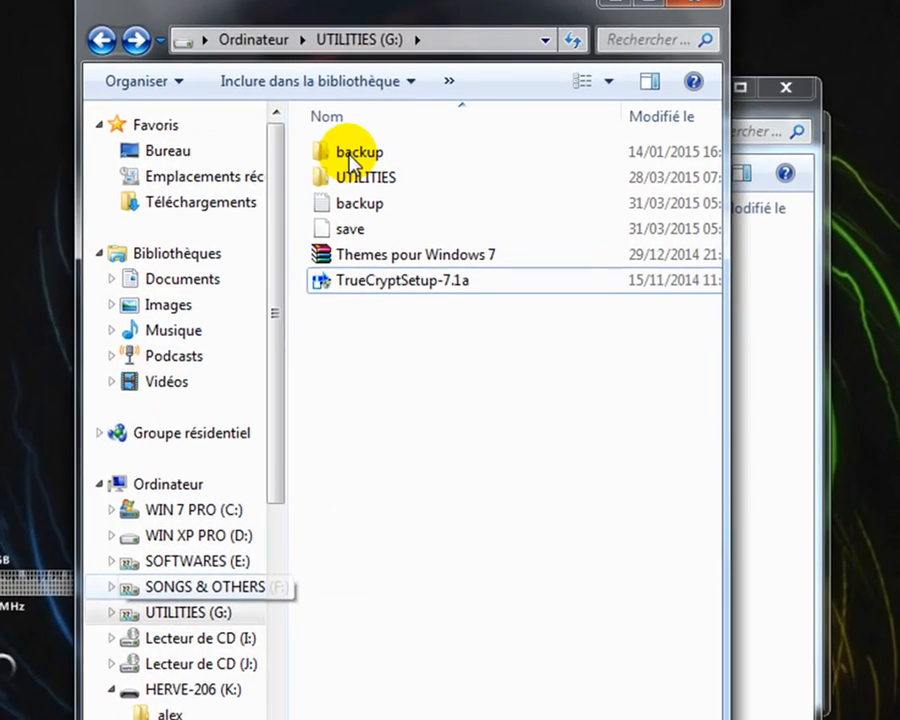
pyautogui.moveTo(347, 73); pyautogui.dragTo(117, 61)
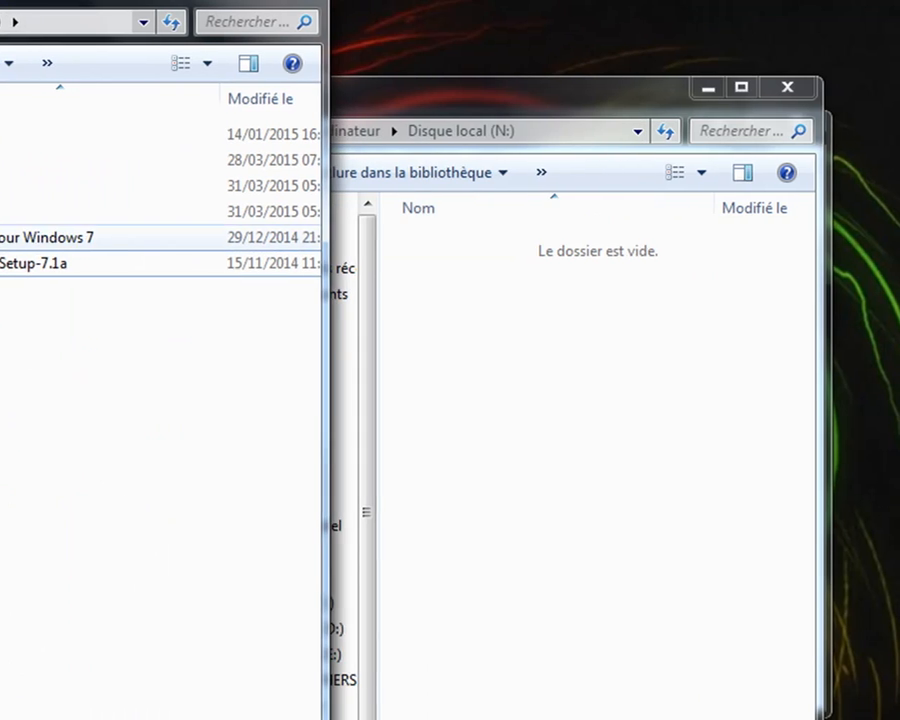
pyautogui.moveTo(50, 264); pyautogui.dragTo(288, 322)
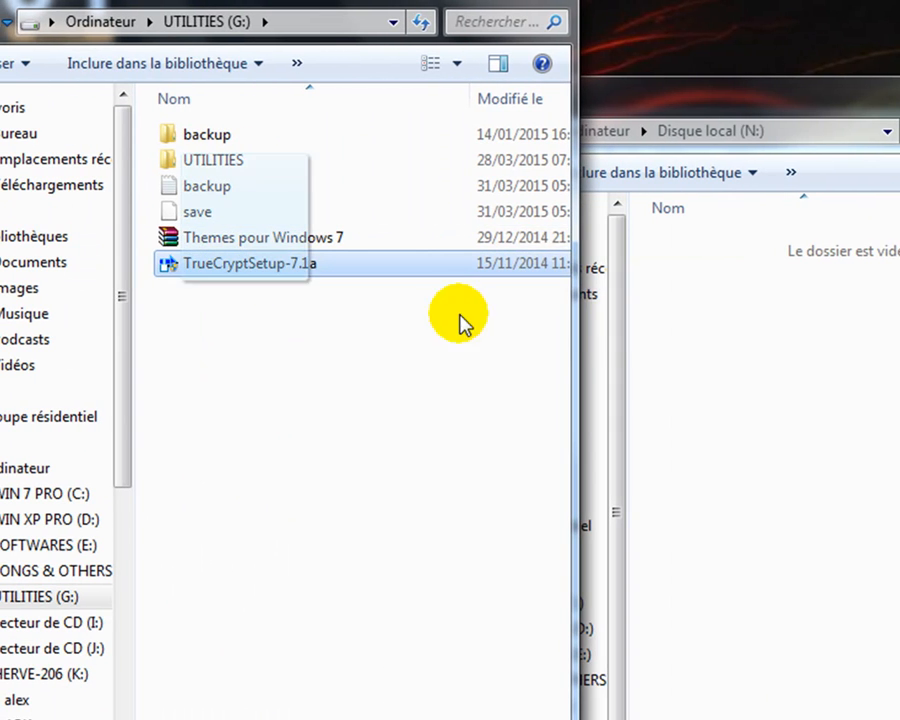
pyautogui.moveTo(462, 320); pyautogui.dragTo(722, 390)
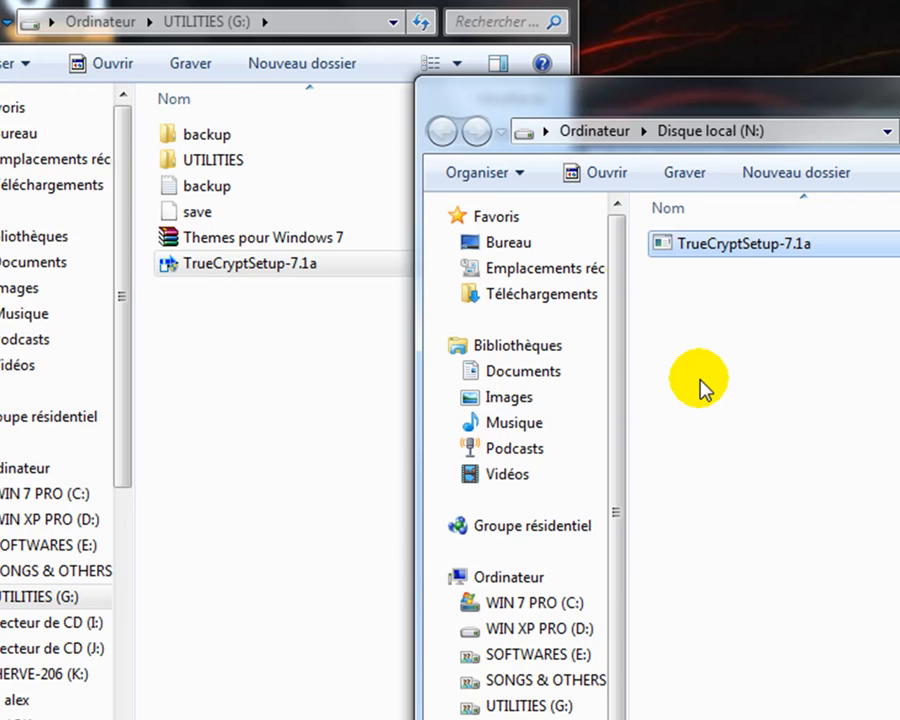
pyautogui.click(712, 388)
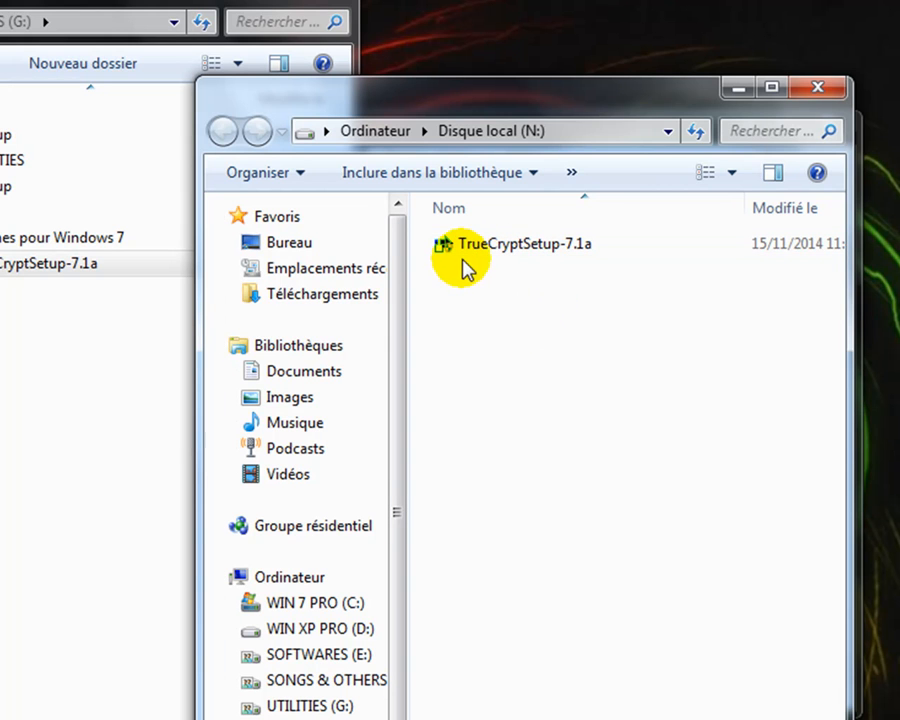
# Step: Check the used and free space of drive N: in its properties, and close them again
pyautogui.click(48, 432)
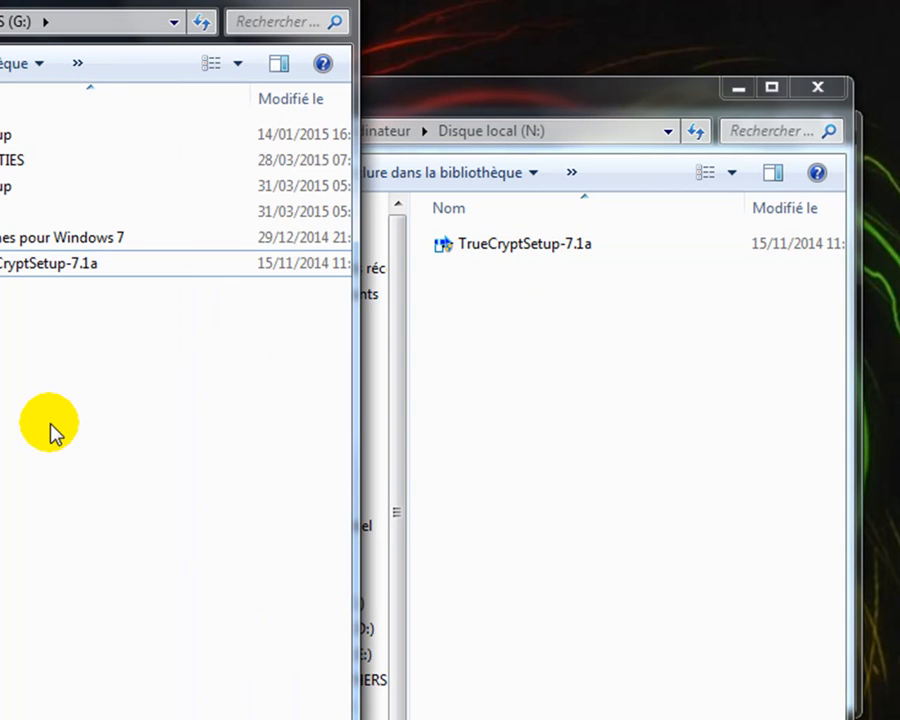
pyautogui.moveTo(618, 108); pyautogui.dragTo(718, 108)
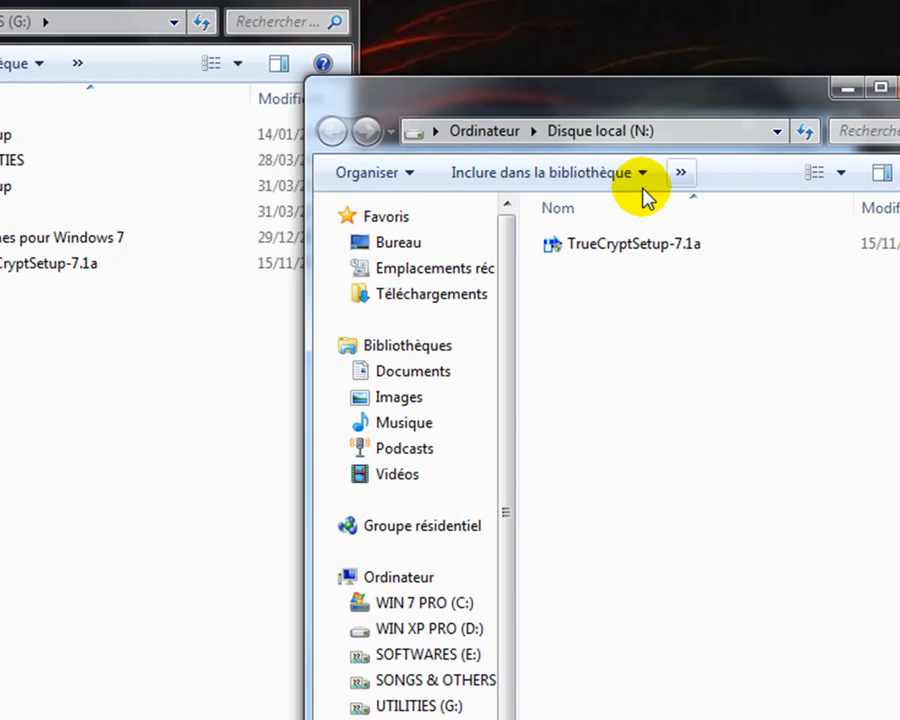
pyautogui.rightClick(650, 358)
pyautogui.click(728, 704)
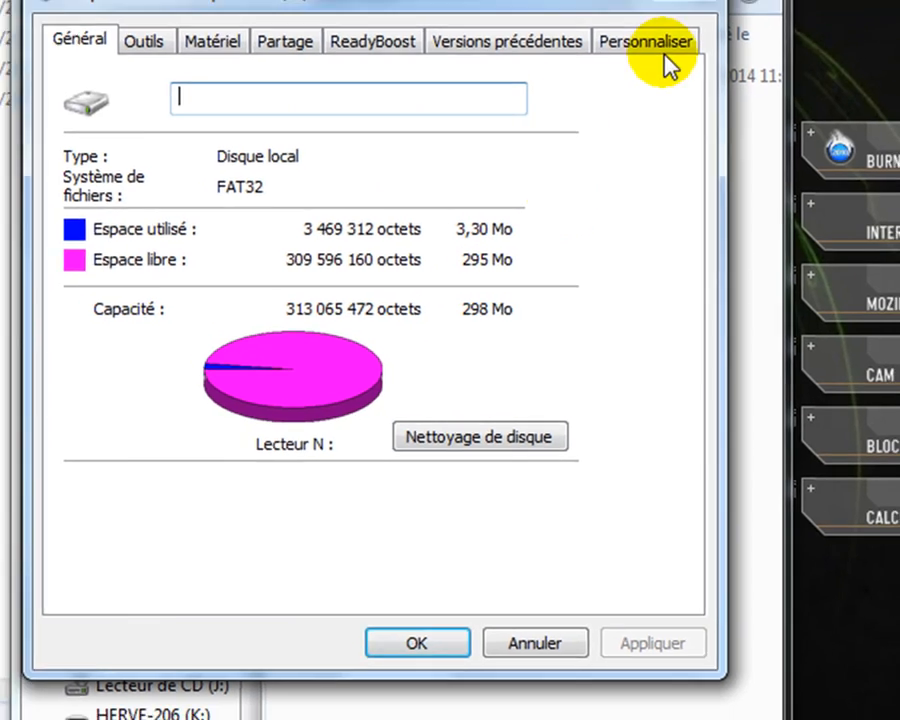
pyautogui.click(685, 8)
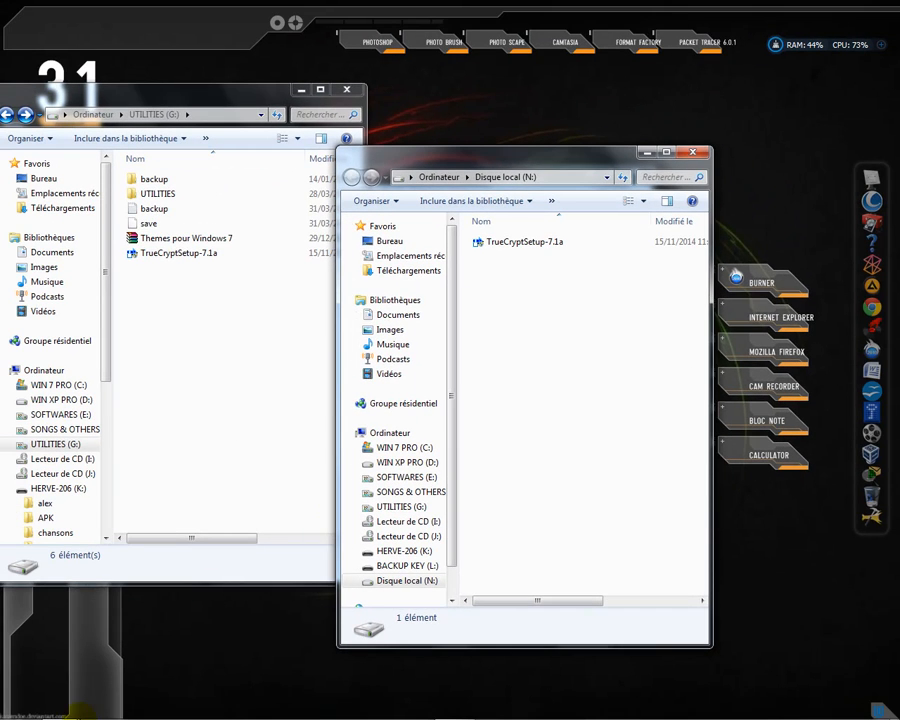
# Step: Check how drive N: is listed among the hard disks in the Computer window, then close that window
pyautogui.click(18, 706)
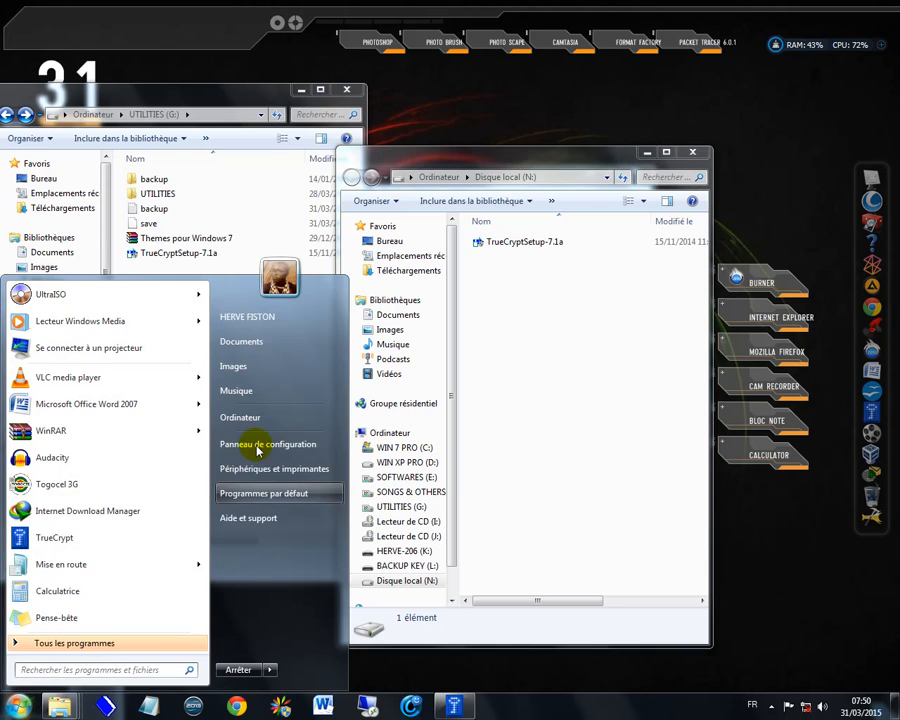
pyautogui.click(268, 422)
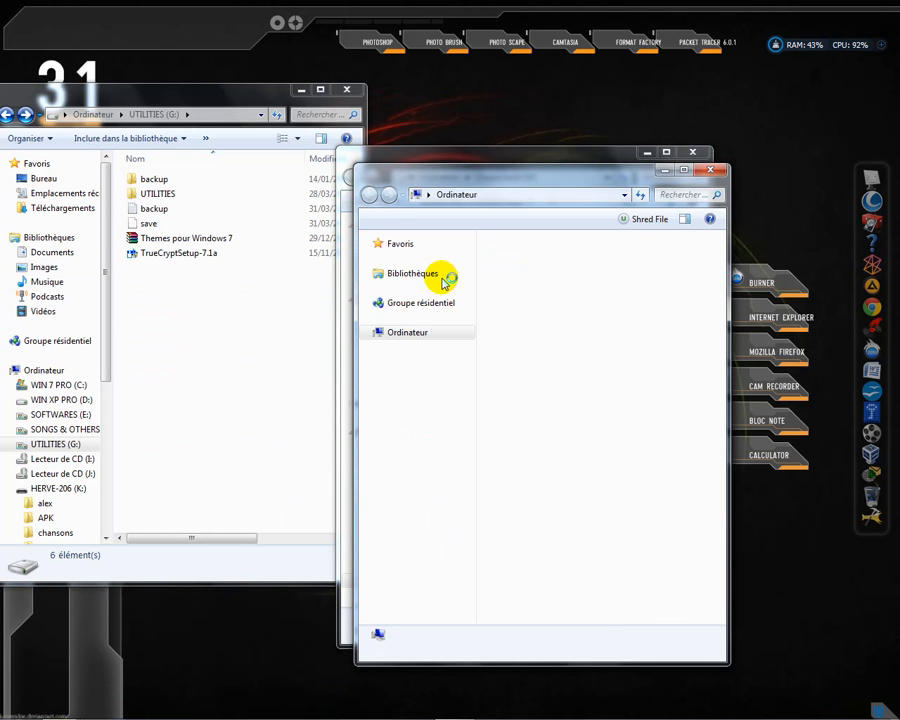
pyautogui.doubleClick(536, 181)
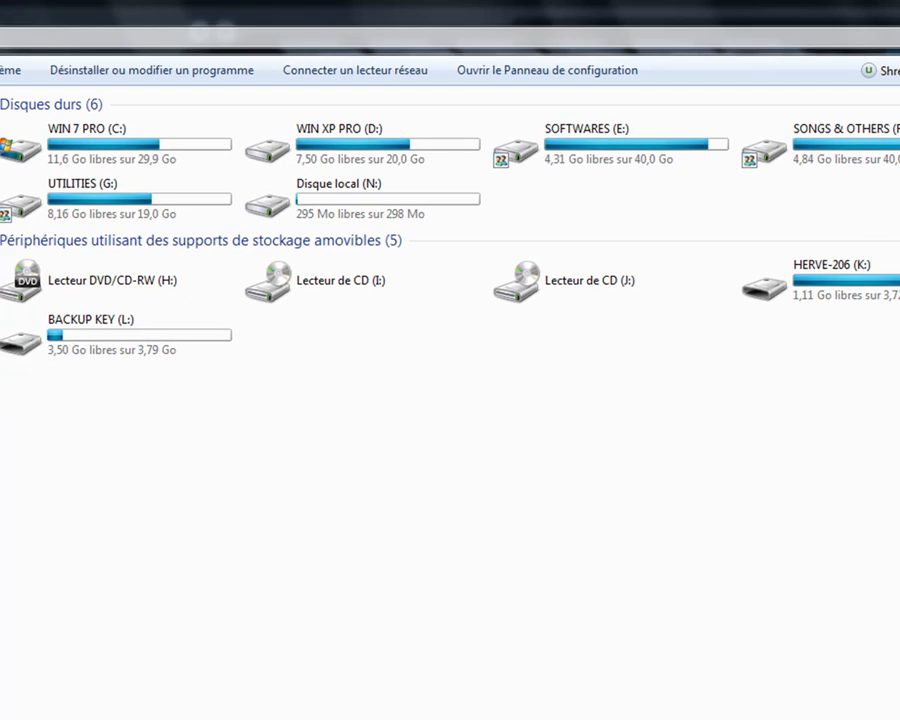
pyautogui.click(880, 10)
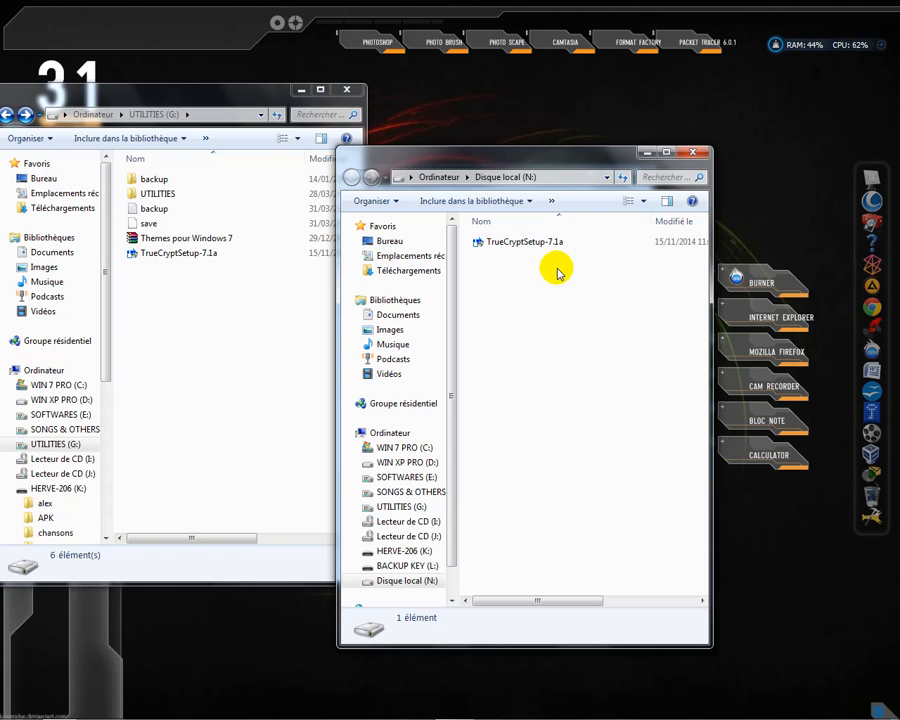
# Step: Close the drive N: folder window and dismount the L:\truecrypt.txt volume in TrueCrypt
pyautogui.click(693, 155)
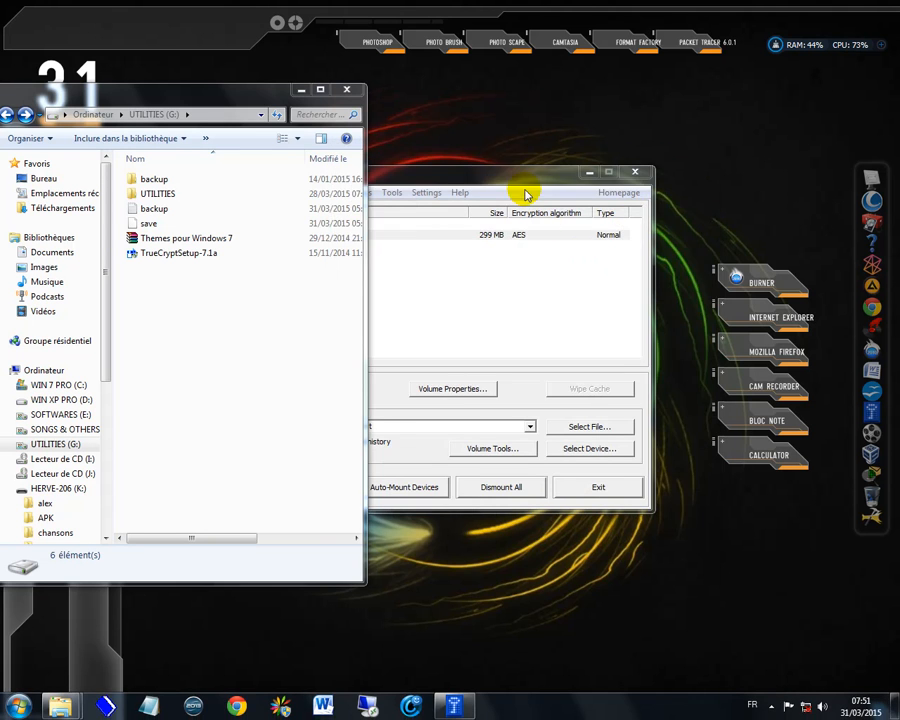
pyautogui.moveTo(510, 177); pyautogui.dragTo(573, 177)
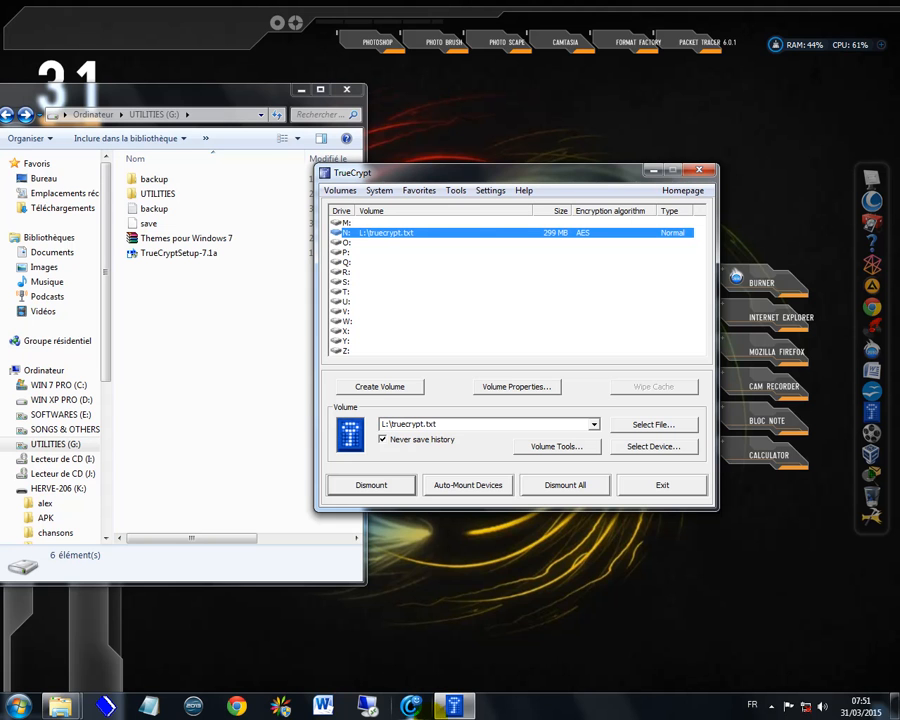
pyautogui.moveTo(450, 706)
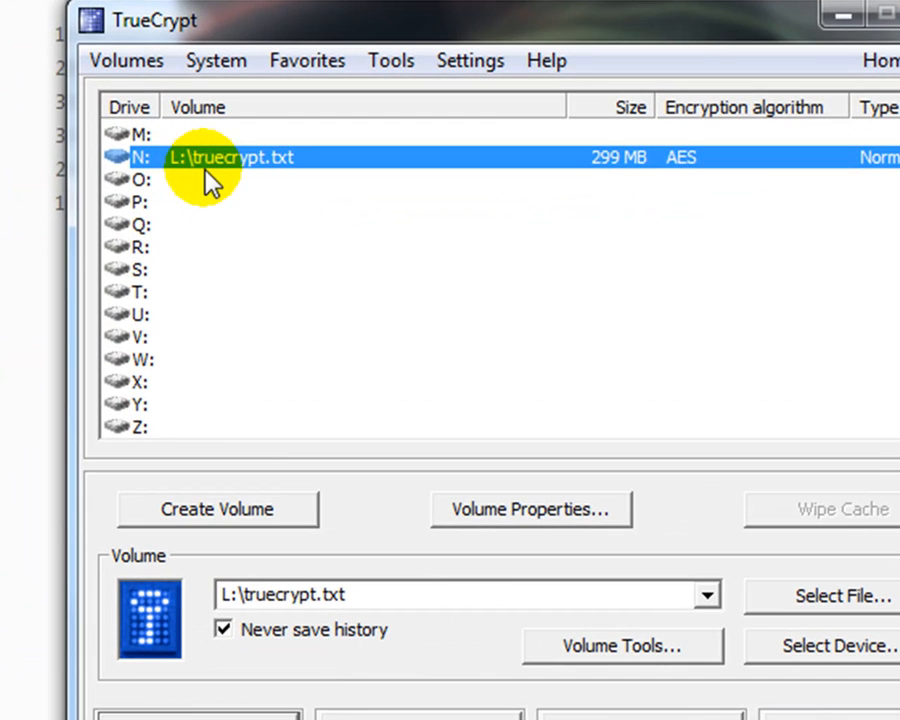
pyautogui.rightClick(223, 162)
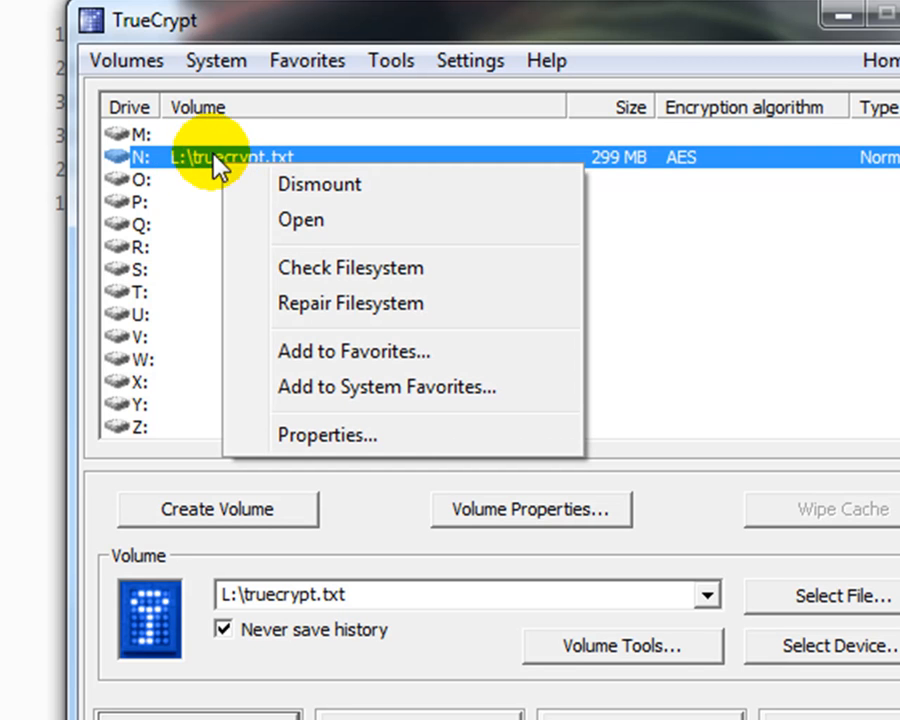
pyautogui.click(338, 184)
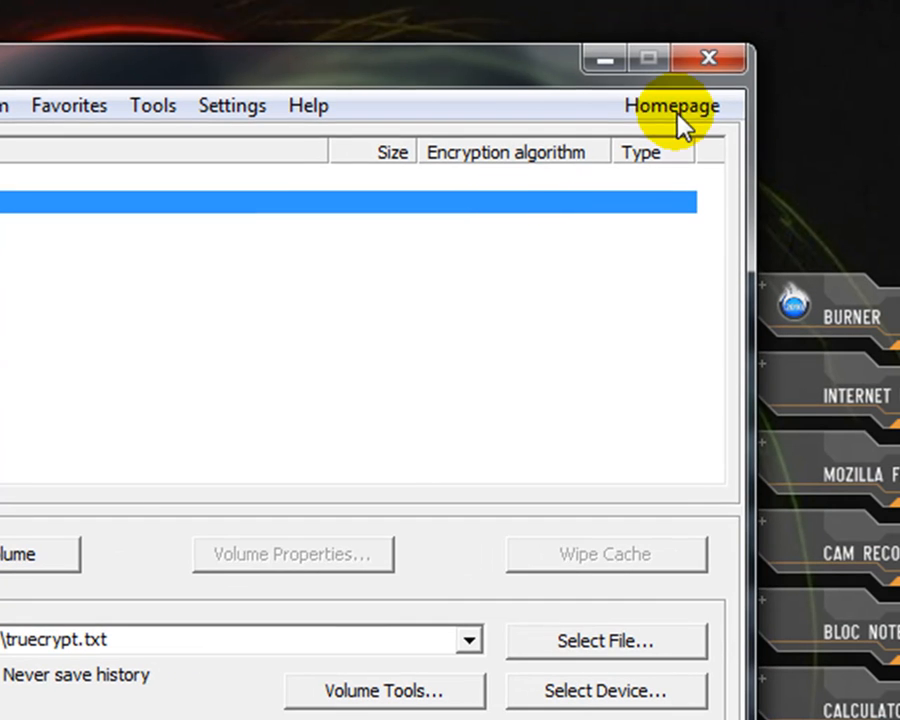
# Step: Close the TrueCrypt window, exit its background process completely, and close the UTILITIES (G:) folder window
pyautogui.click(714, 62)
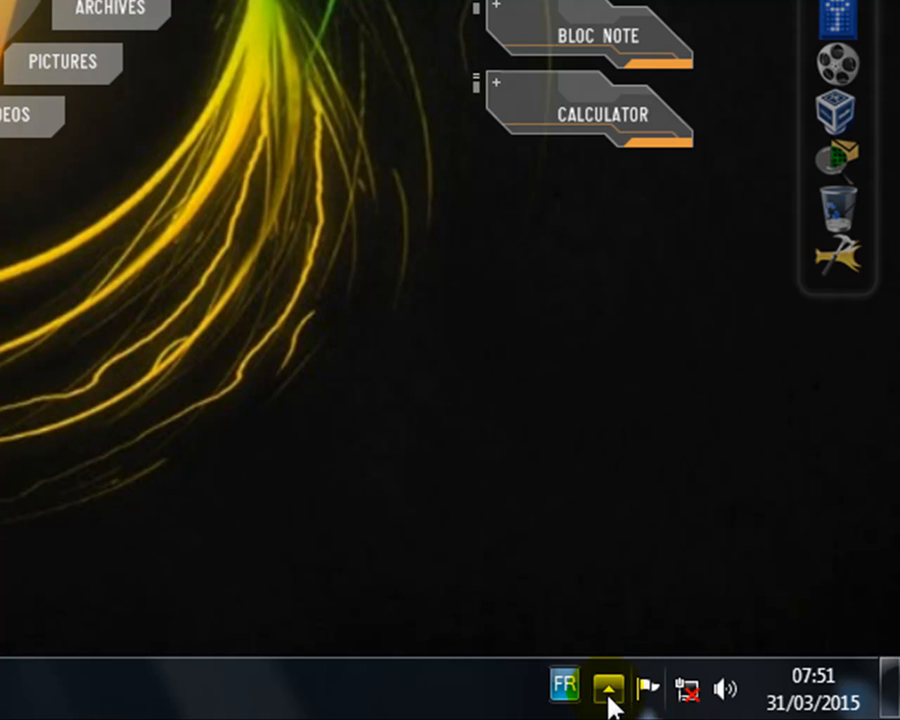
pyautogui.click(609, 693)
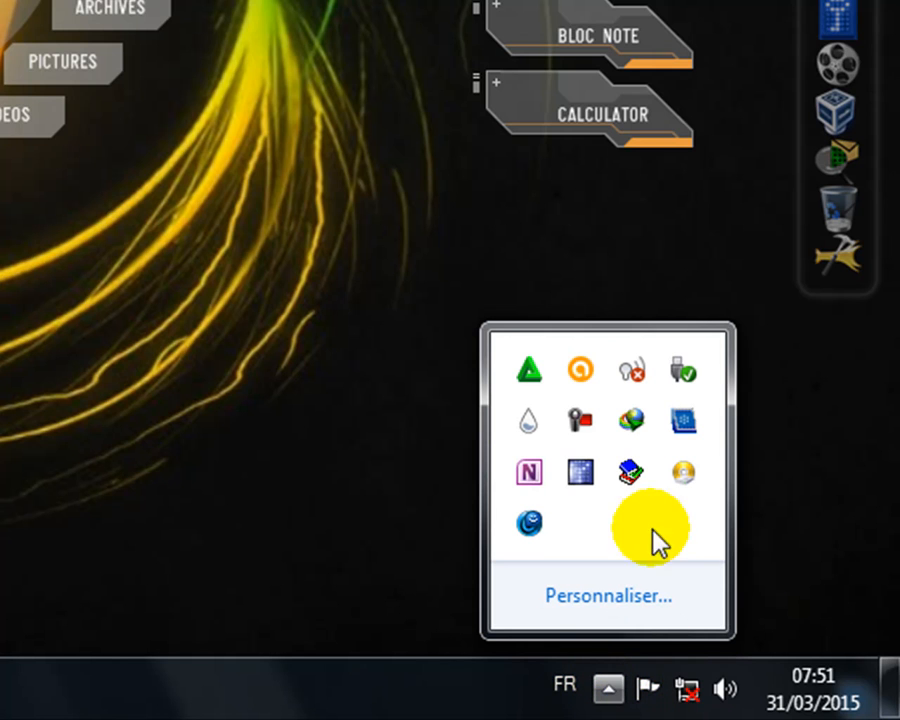
pyautogui.rightClick(581, 481)
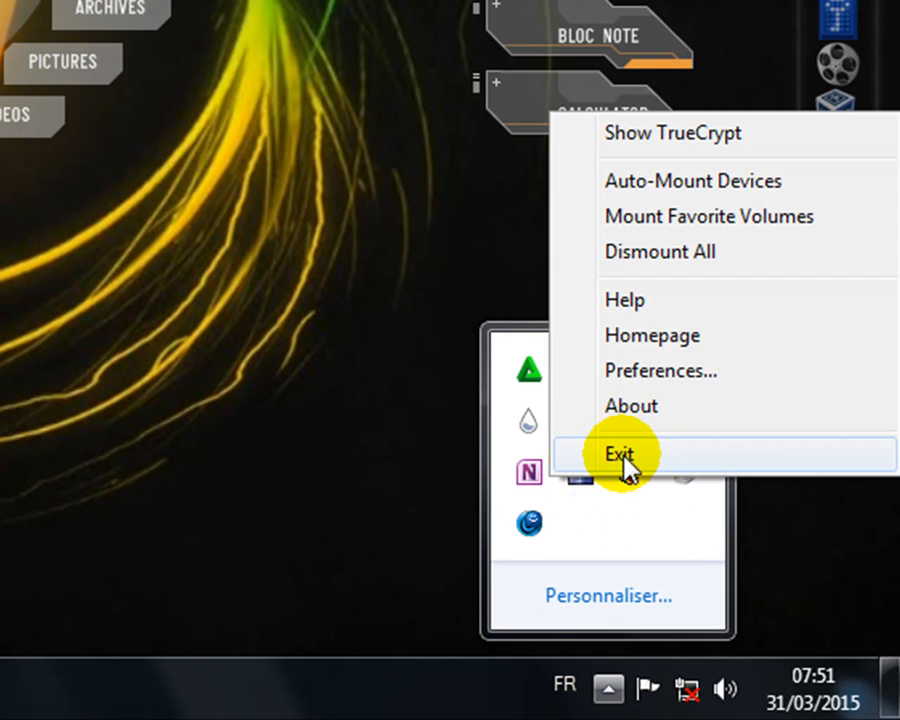
pyautogui.click(620, 455)
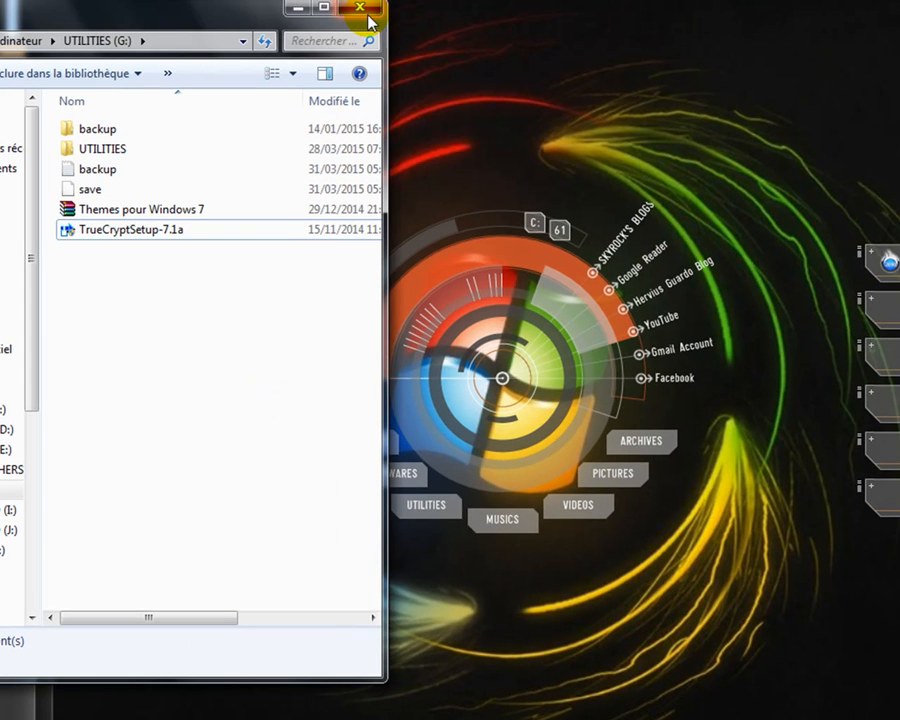
pyautogui.click(366, 14)
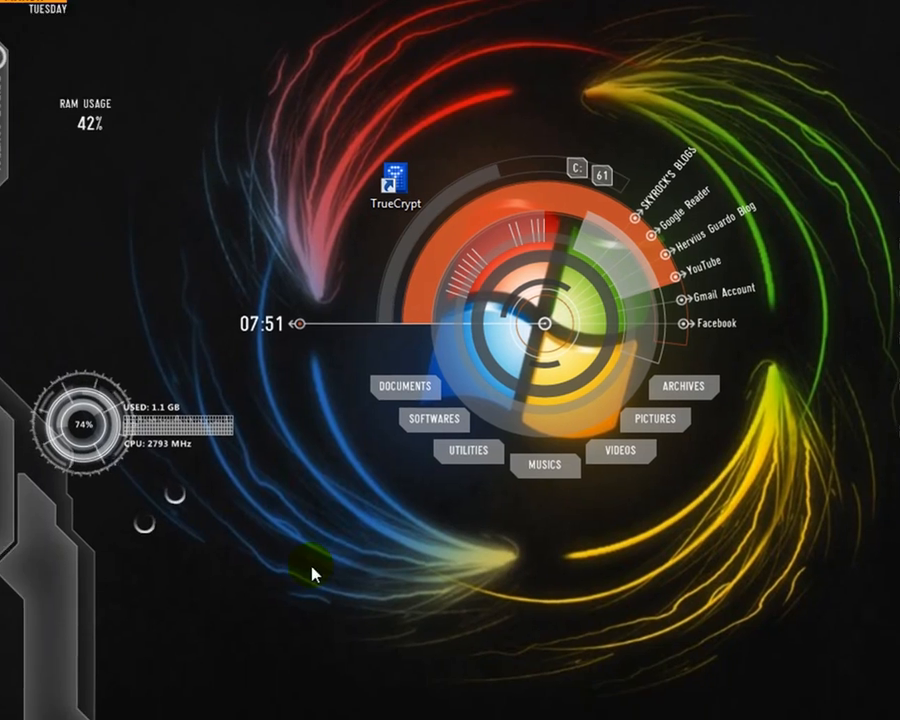
# Step: Open the Computer window maximized and check the drive list for the dismounted volume N:
pyautogui.click(22, 703)
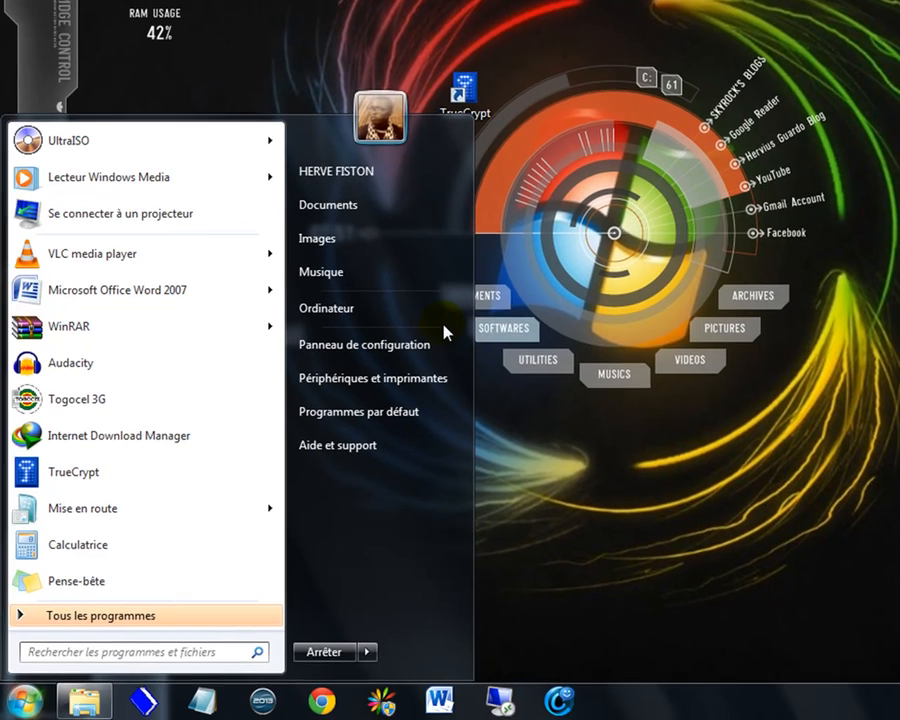
pyautogui.click(374, 314)
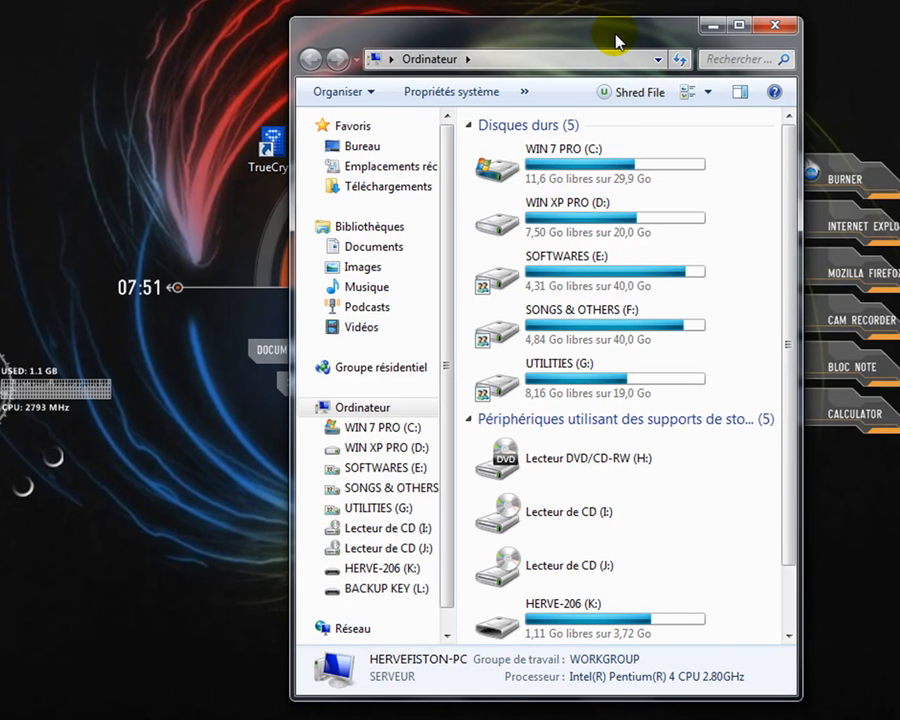
pyautogui.doubleClick(617, 42)
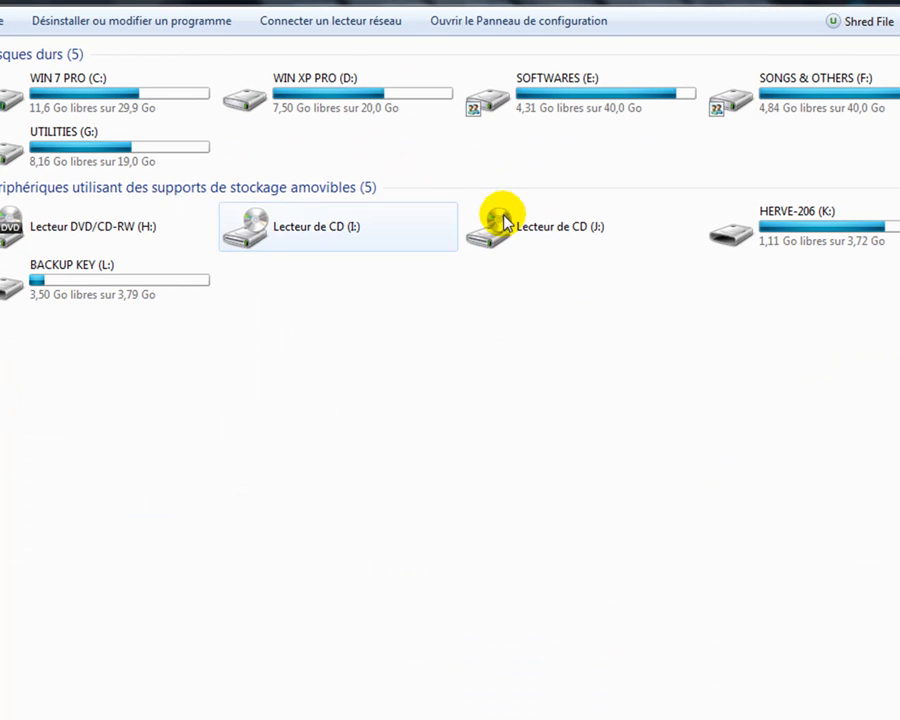